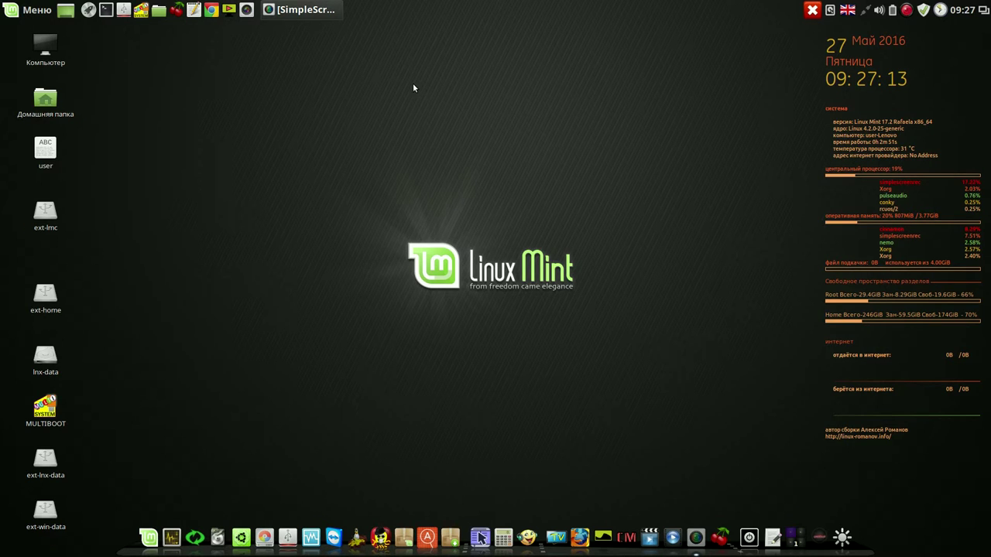
Create a folder named SMPlayer inside the Изображения folder, and leave it open in a minimized file manager window
left_click(159, 10)
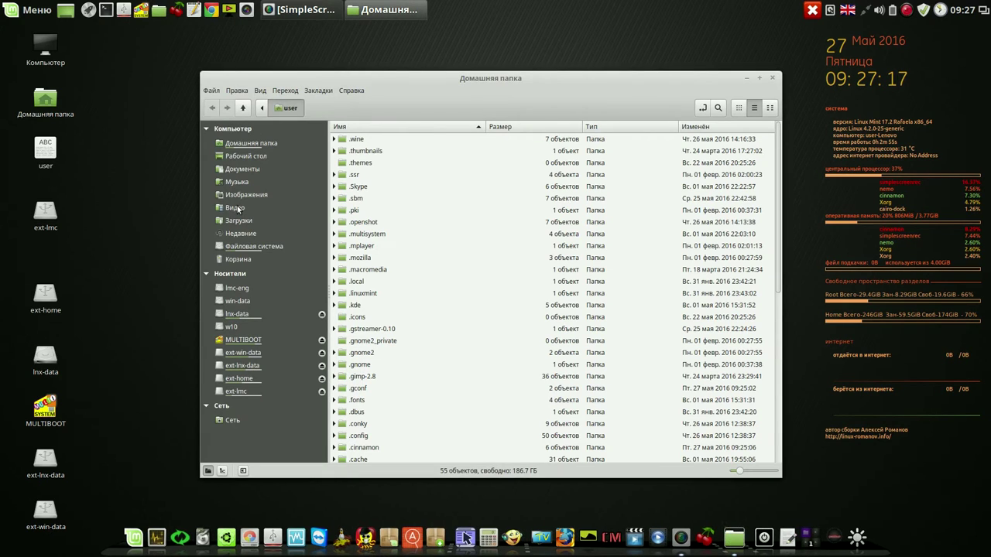
left_click(239, 195)
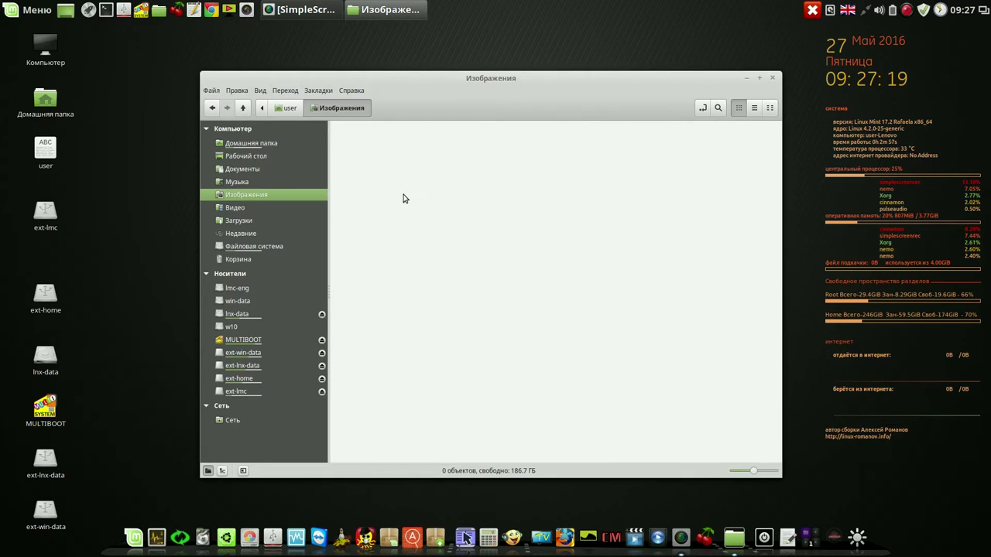
right_click(461, 185)
left_click(480, 194)
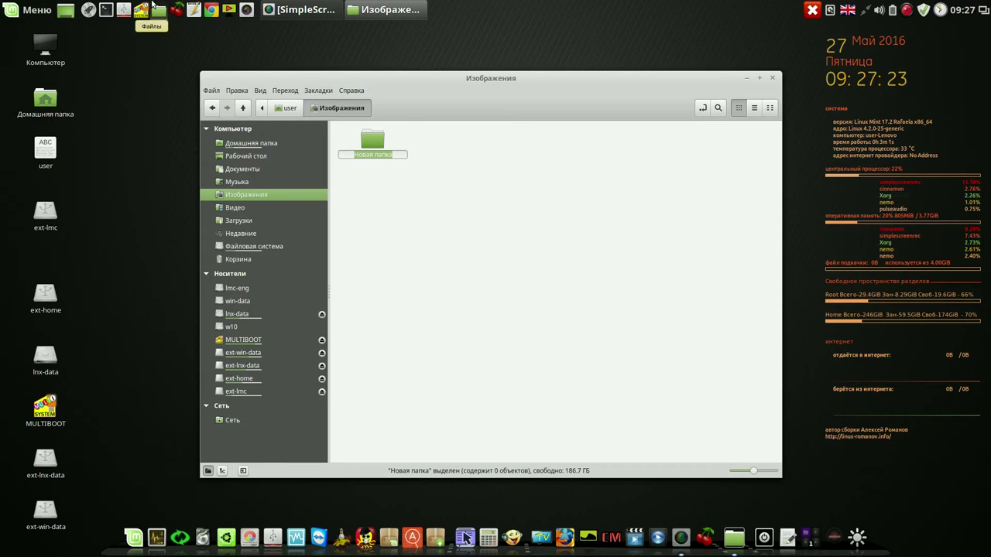
type("5")
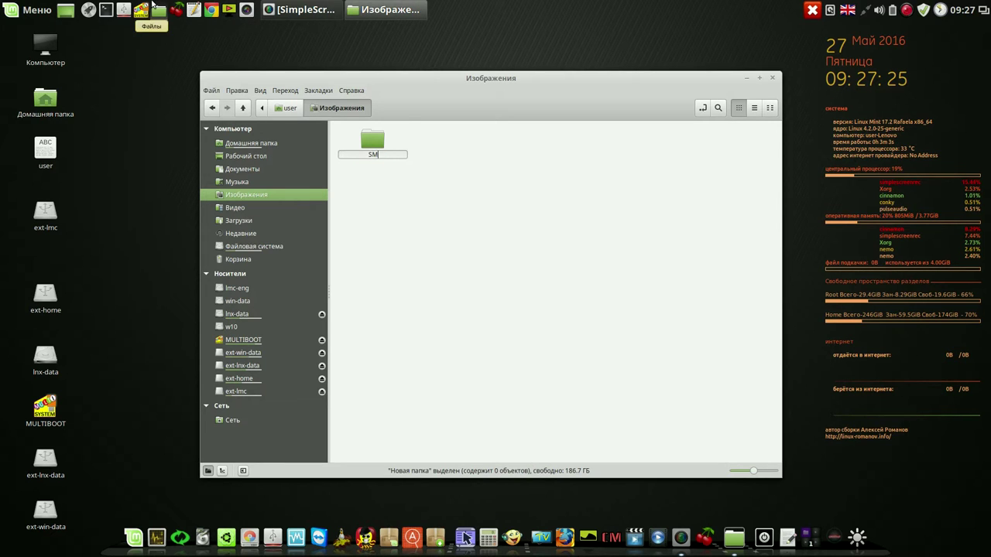
type("MPlayer")
key("Return")
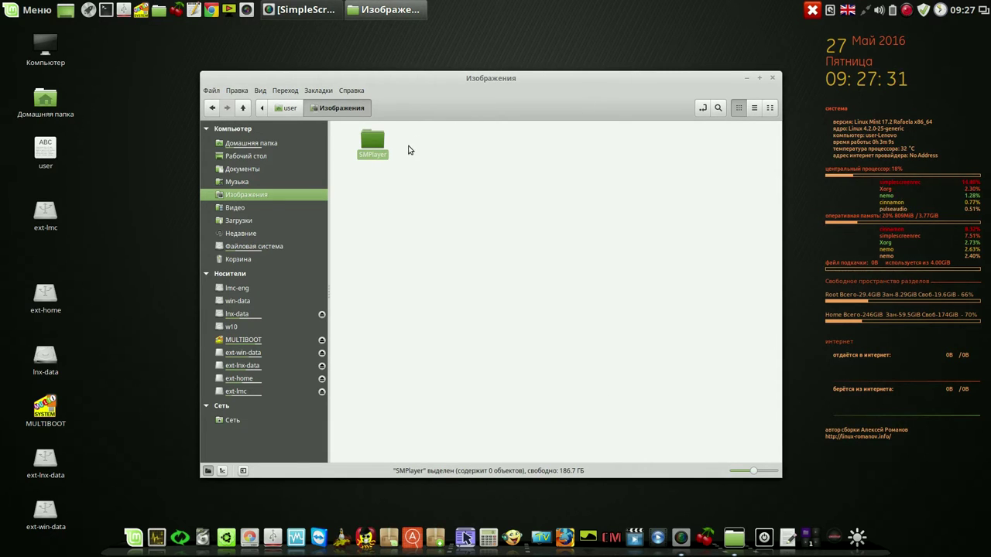
double_click(374, 142)
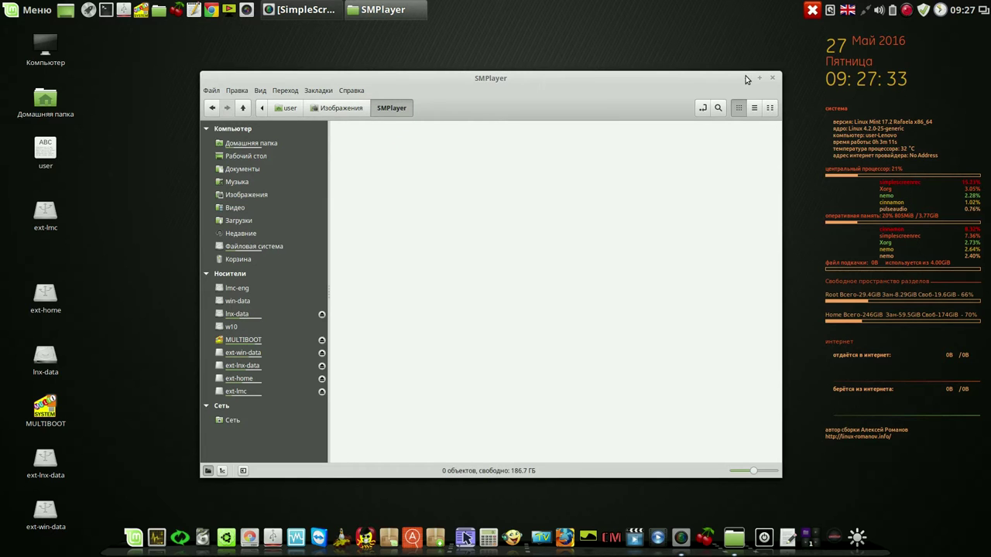
left_click(746, 79)
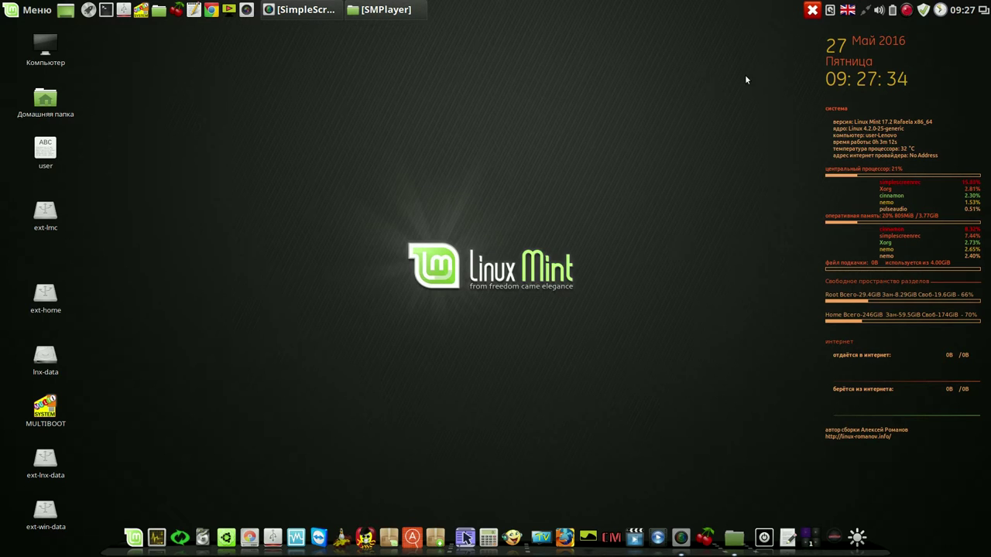
Launch SMPlayer and set its screenshot directory to the SMPlayer folder in Изображения, saving the preferences
left_click(634, 531)
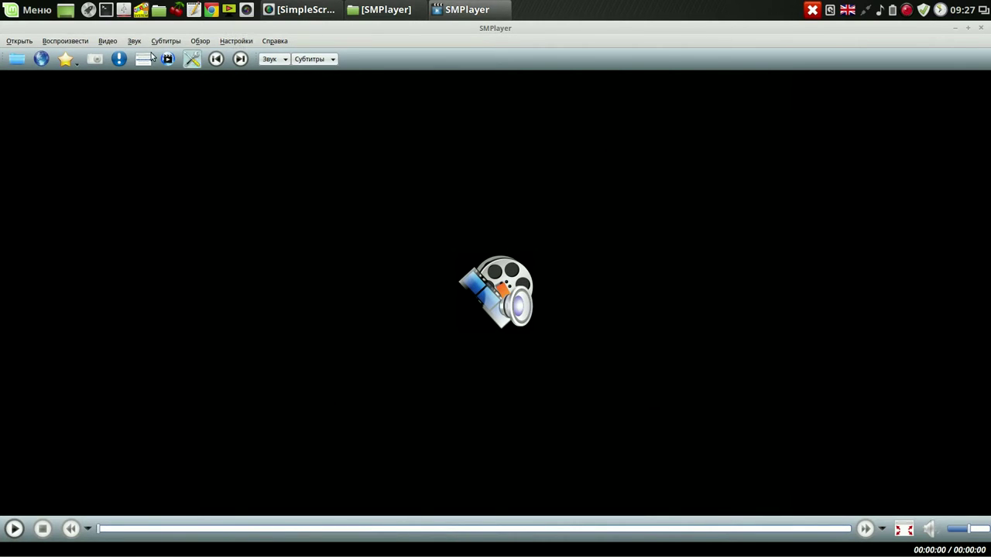
left_click(243, 42)
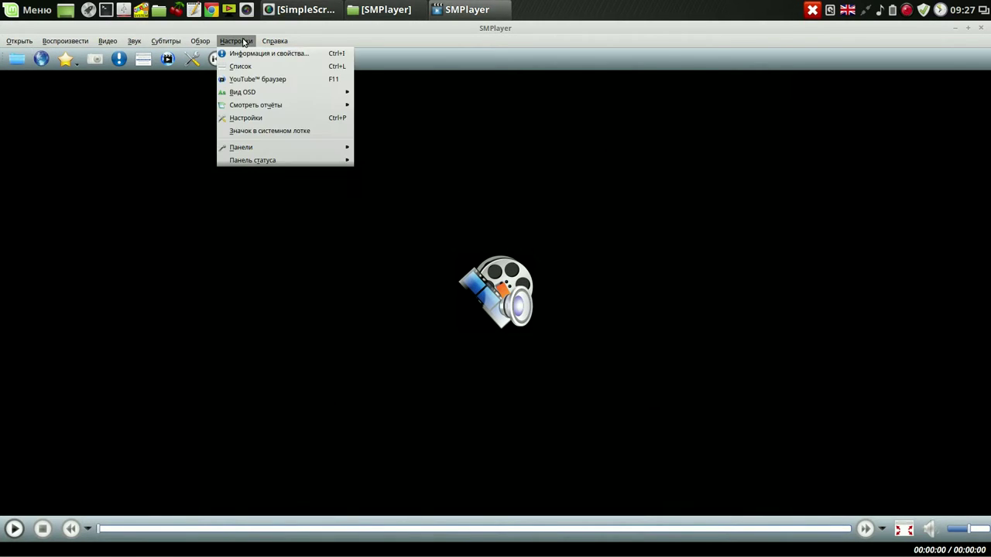
left_click(245, 118)
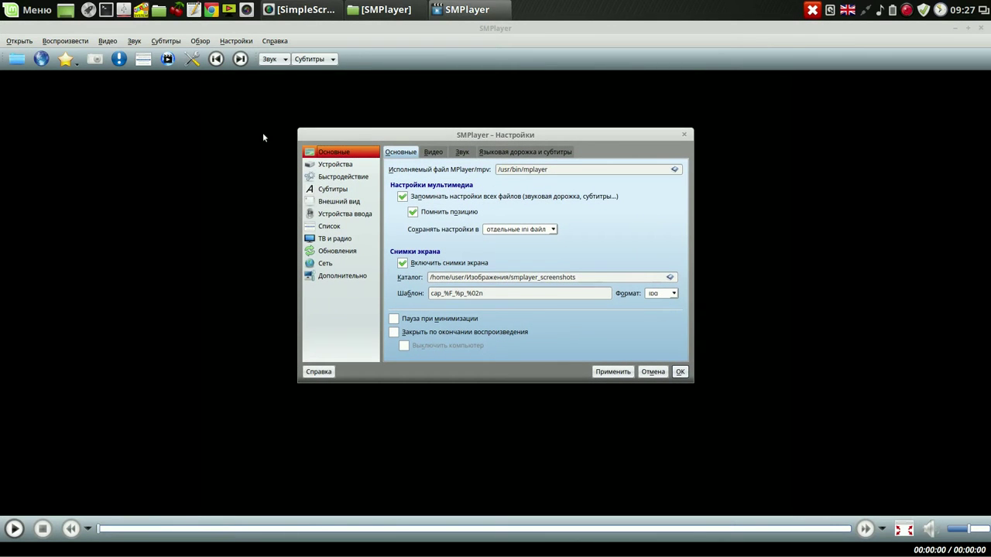
left_click(671, 278)
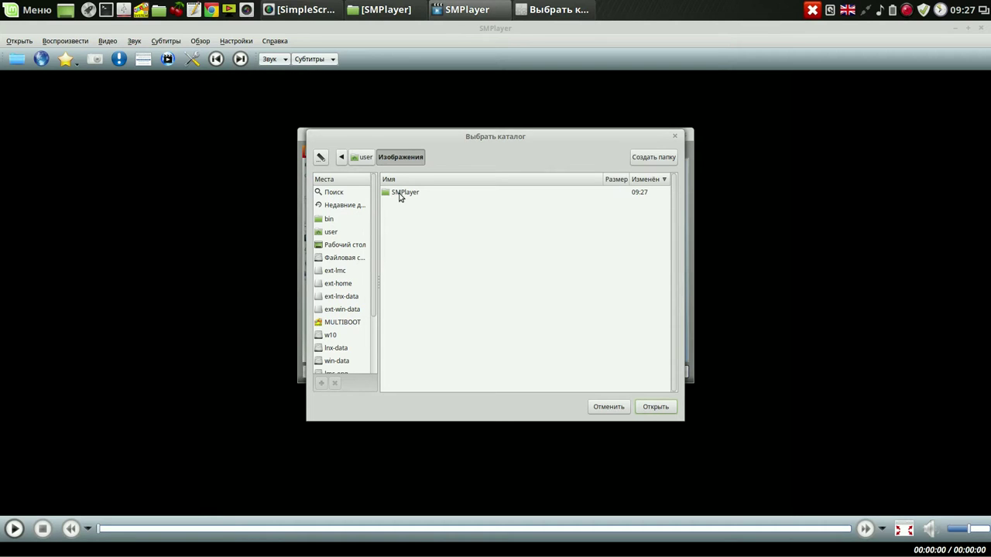
left_click(399, 197)
left_click(654, 407)
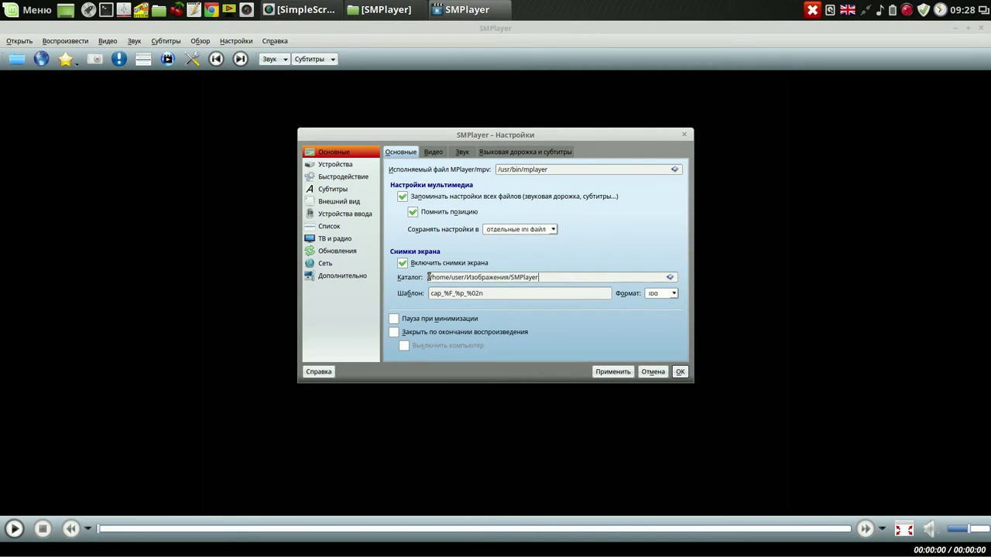
mouse_move(428, 277)
left_click(678, 373)
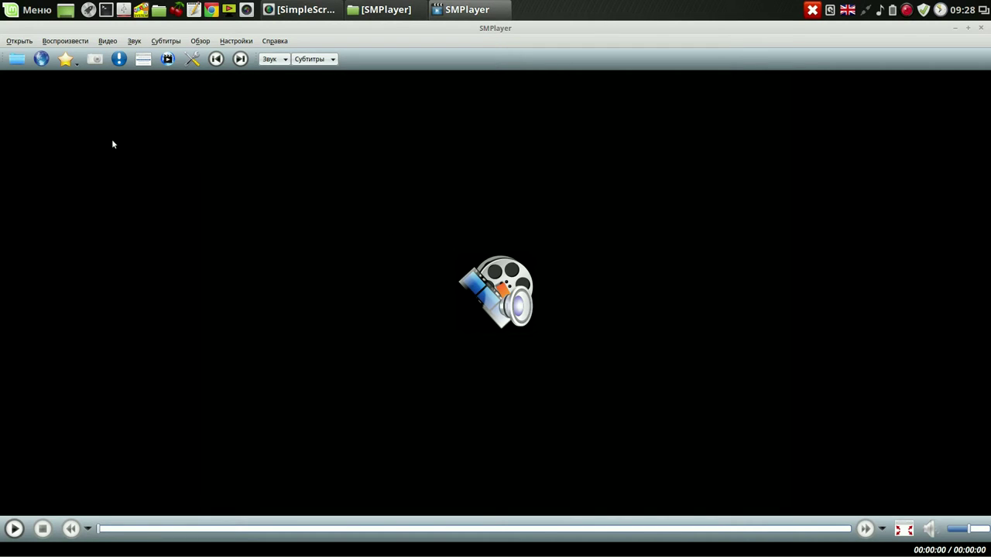
Play the recent file John Carter 48fps.mkv and check its available subtitle tracks without changing the selection
left_click(19, 41)
mouse_move(34, 66)
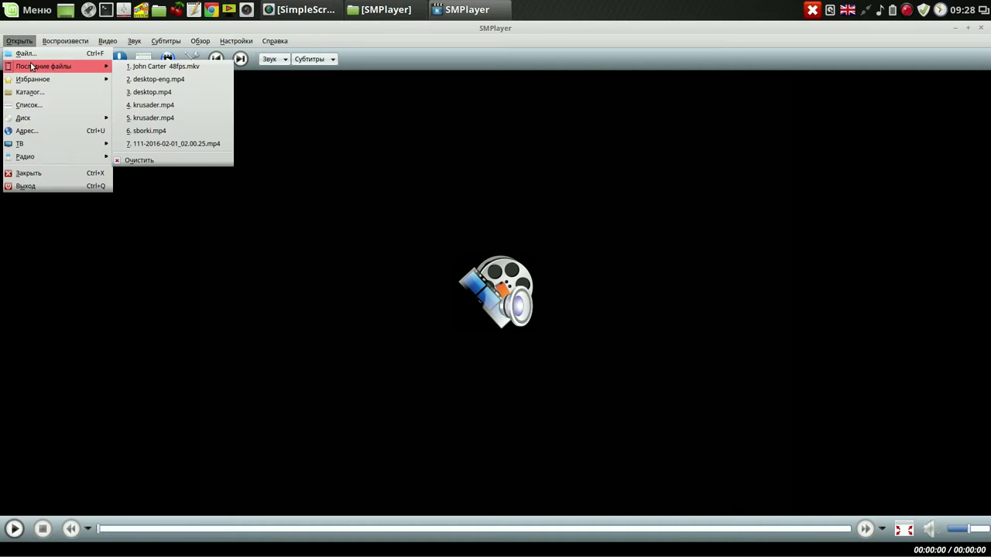
left_click(203, 67)
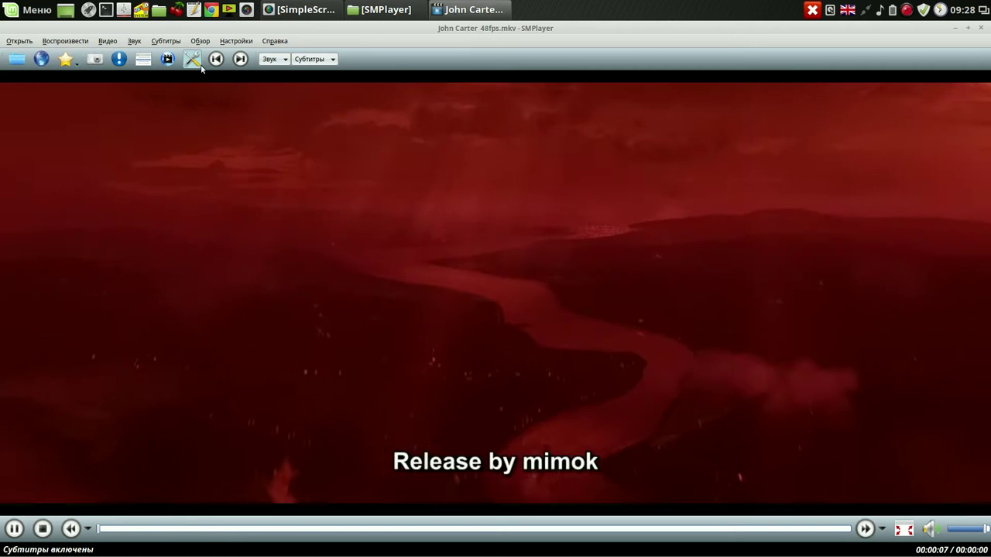
left_click(314, 59)
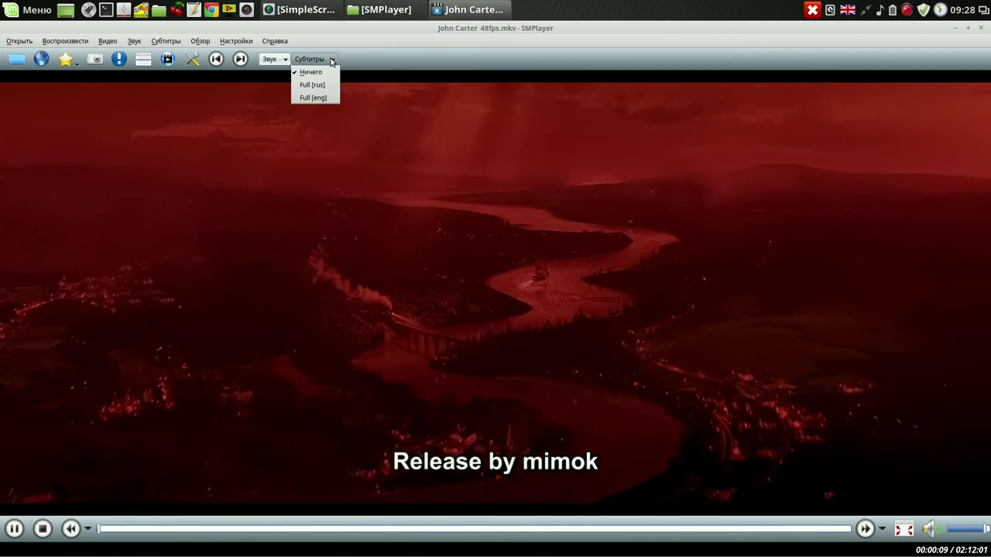
left_click(395, 66)
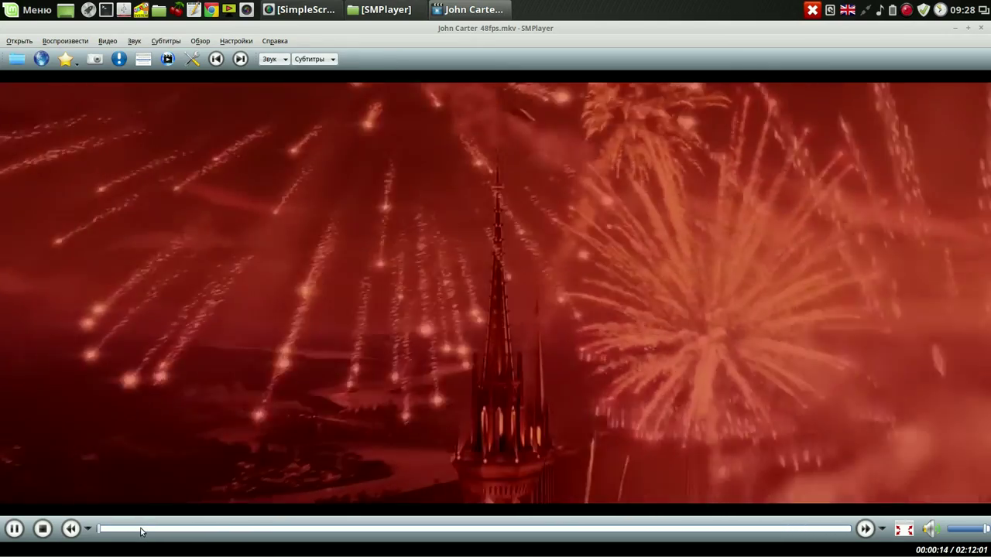
Capture one screenshot at each of about 0:07, 0:25, 0:40, 0:58 and 1:18 (h:mm) into the movie, and close the player after pausing
left_click(141, 529)
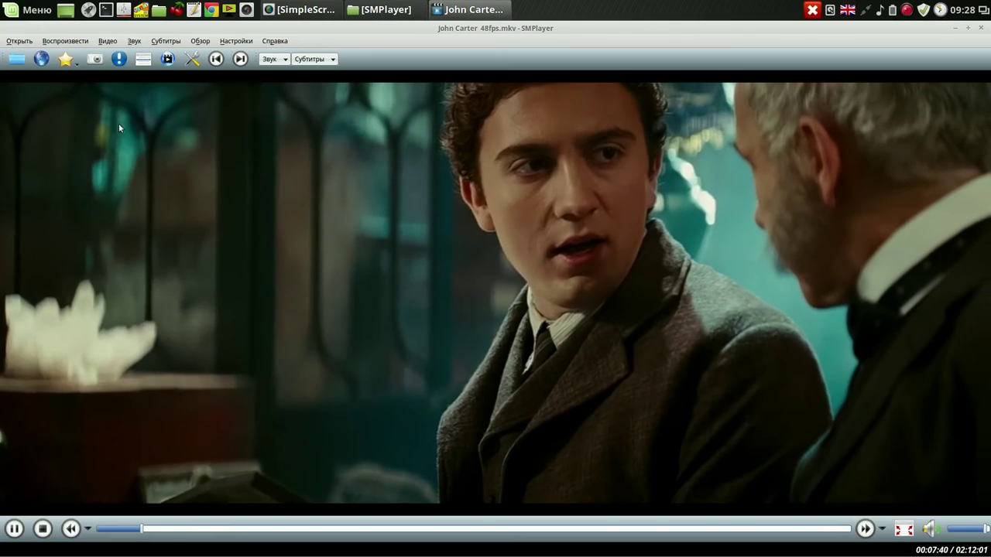
left_click(86, 61)
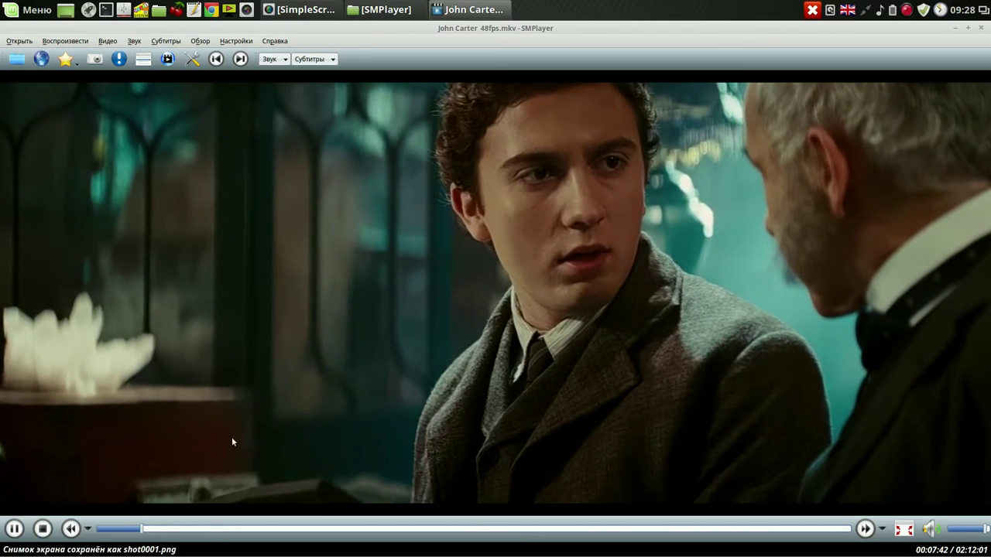
left_click(240, 531)
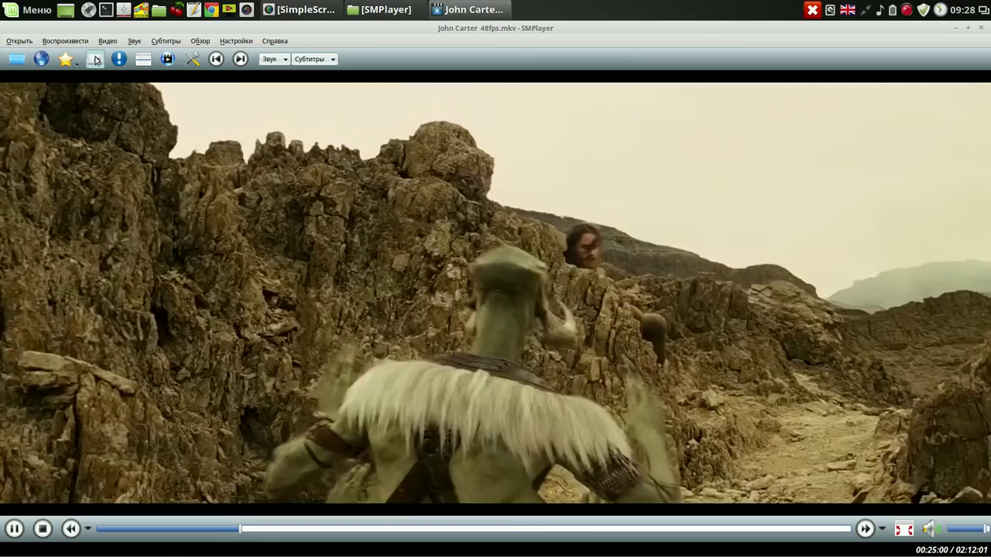
left_click(87, 61)
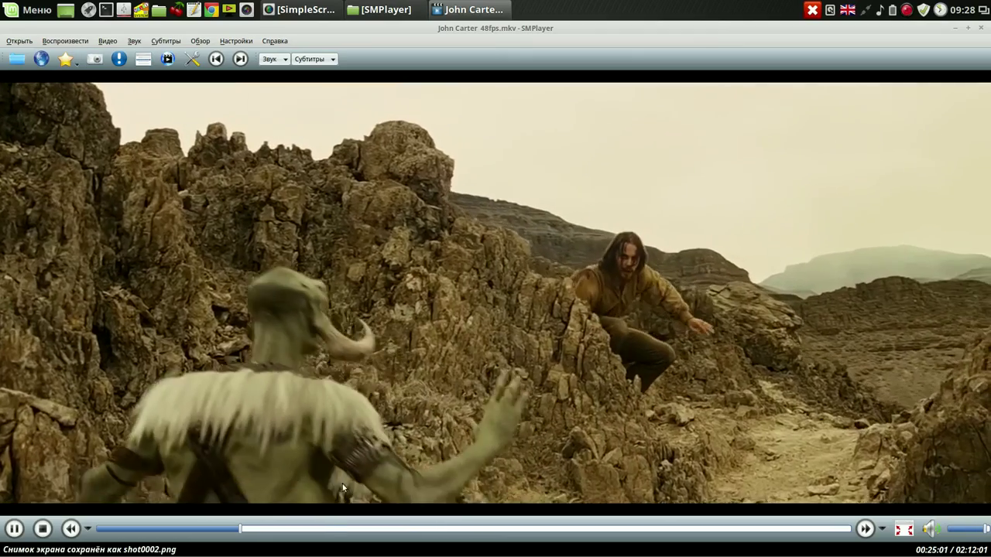
left_click(327, 530)
left_click(94, 59)
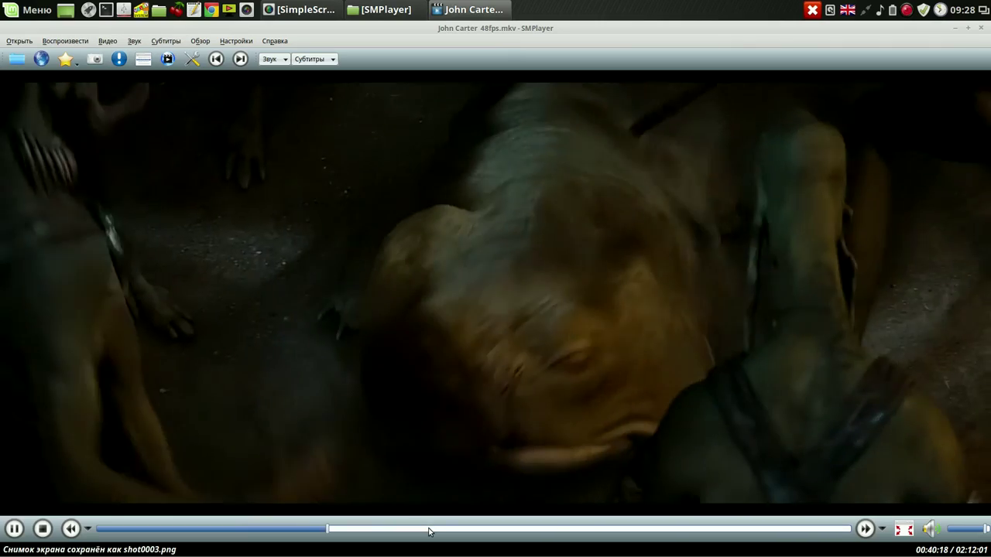
left_click(428, 529)
left_click(95, 59)
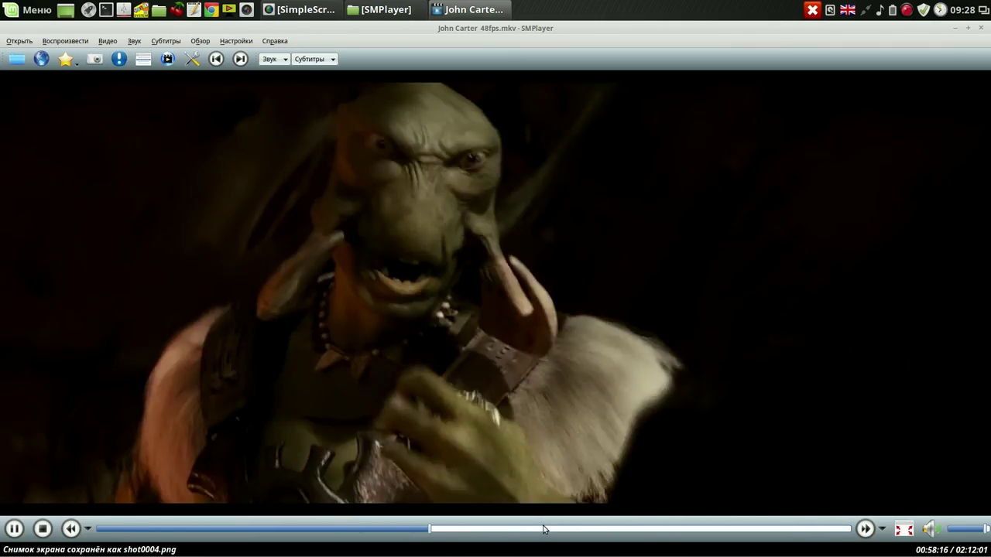
left_click(543, 529)
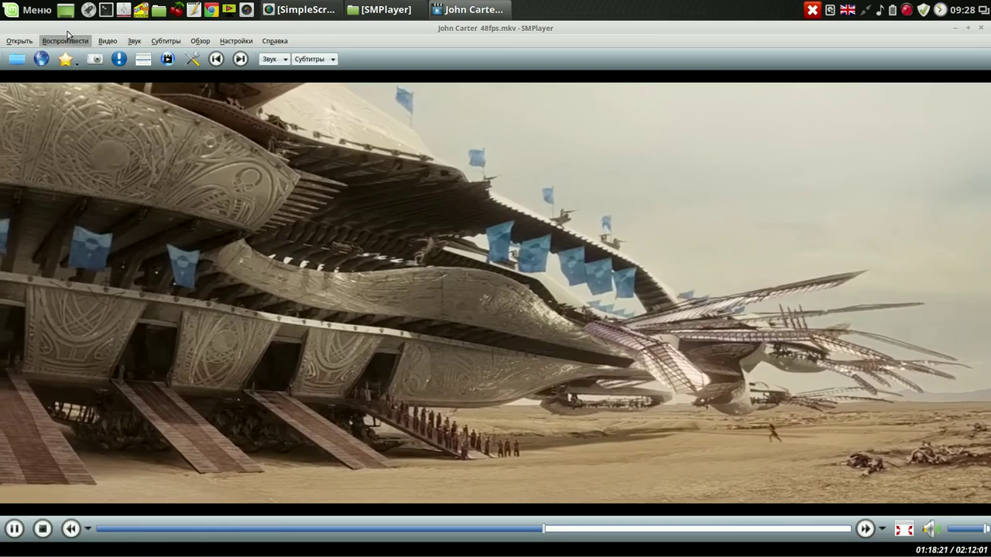
left_click(95, 59)
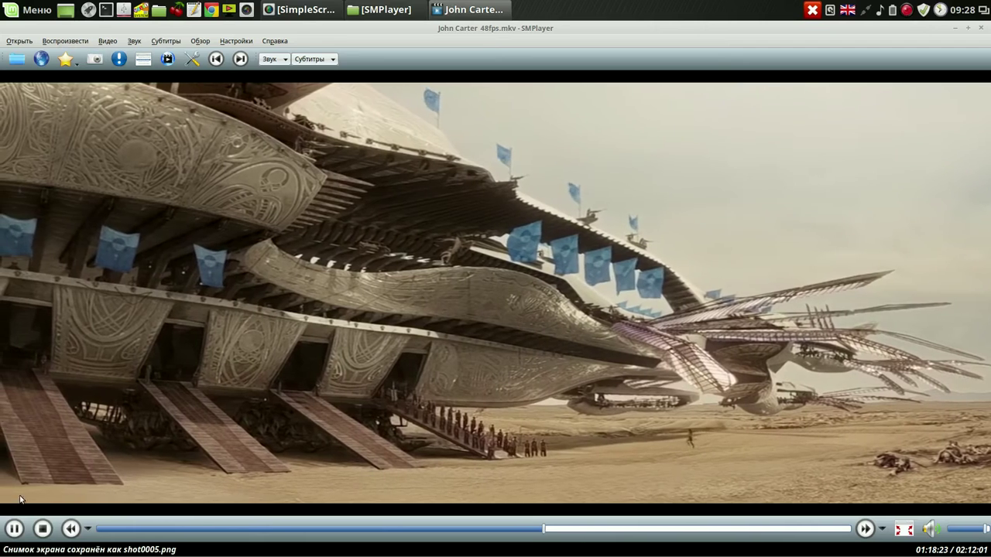
left_click(16, 529)
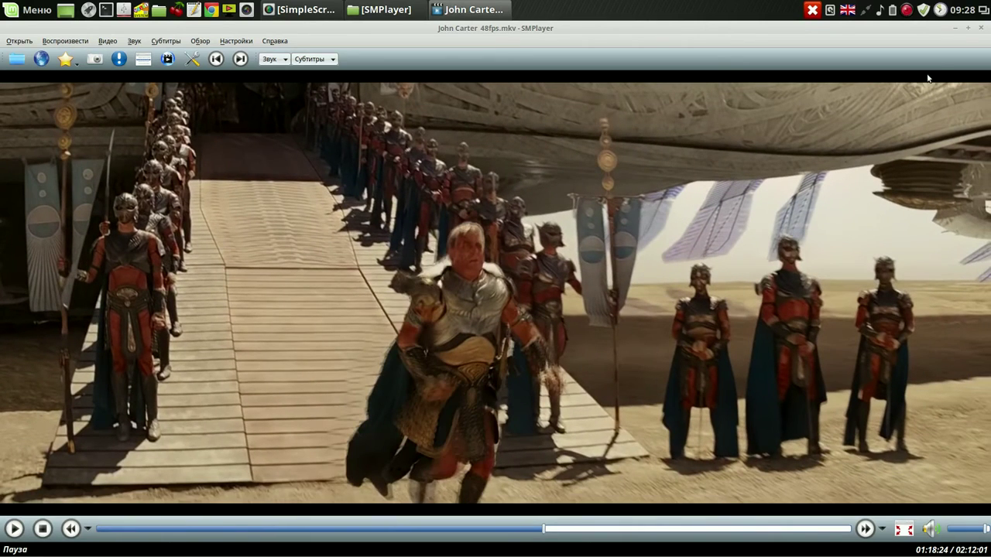
left_click(982, 28)
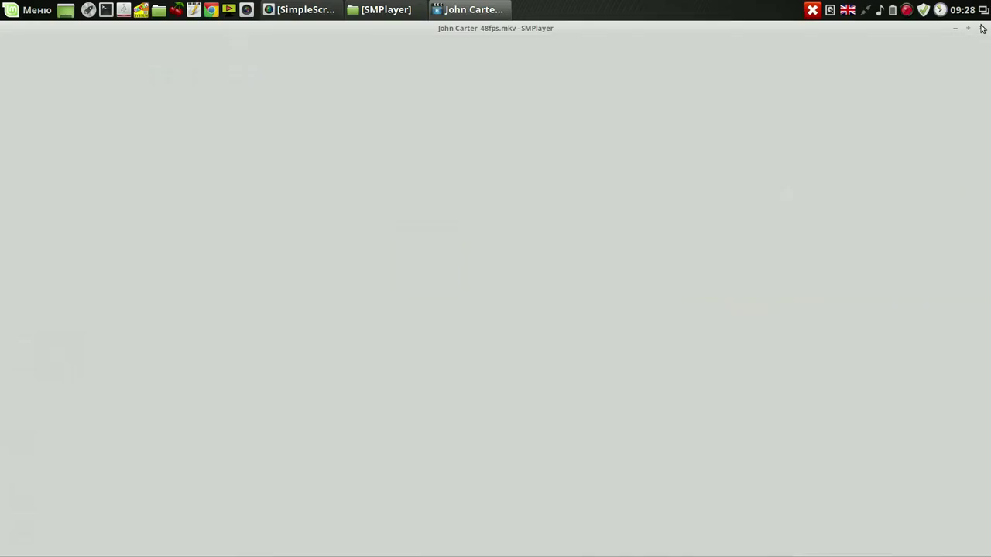
Restore the SMPlayer folder window and view the captures from shot0001.png through shot0005.png in the image viewer, closing it when done
left_click(412, 15)
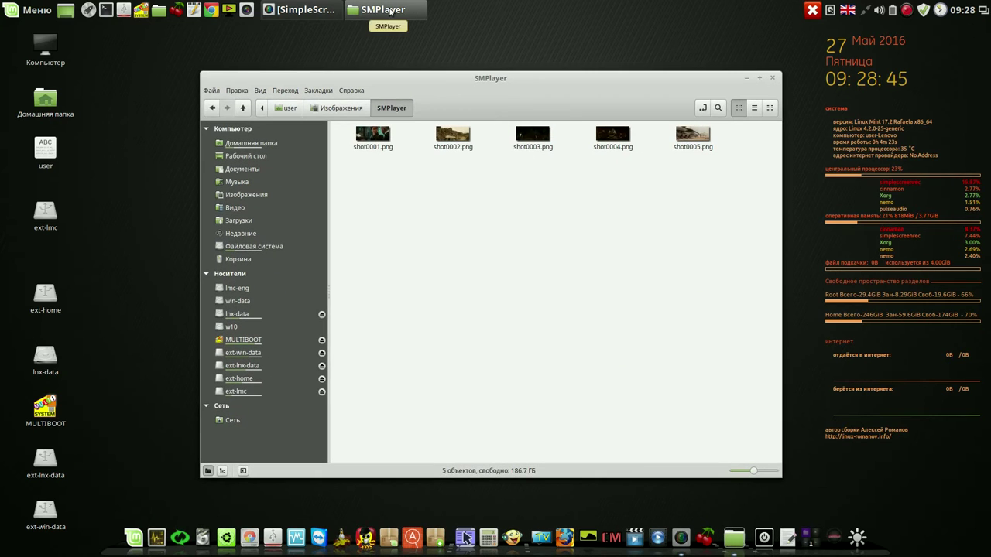
double_click(367, 139)
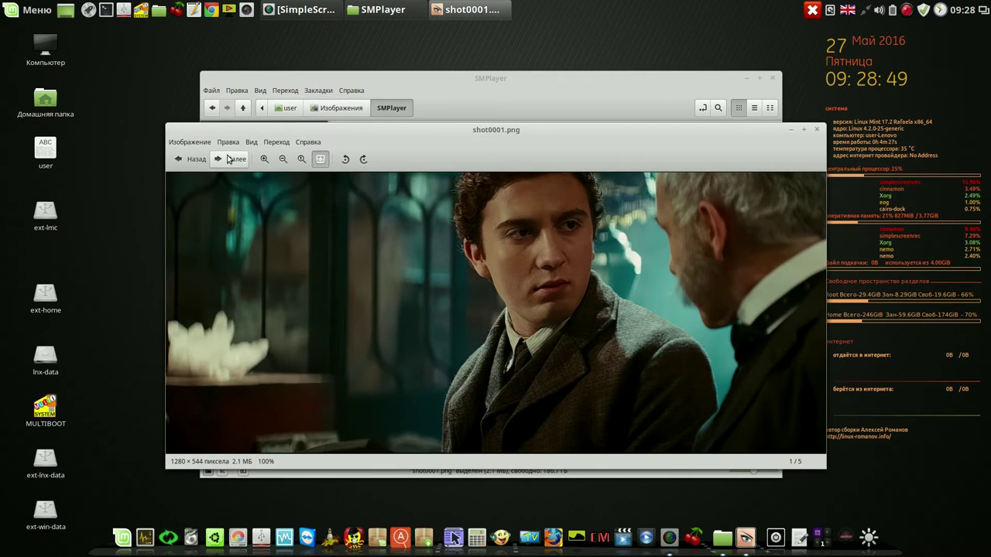
left_click(229, 159)
left_click(229, 159)
left_click(229, 159)
left_click(229, 159)
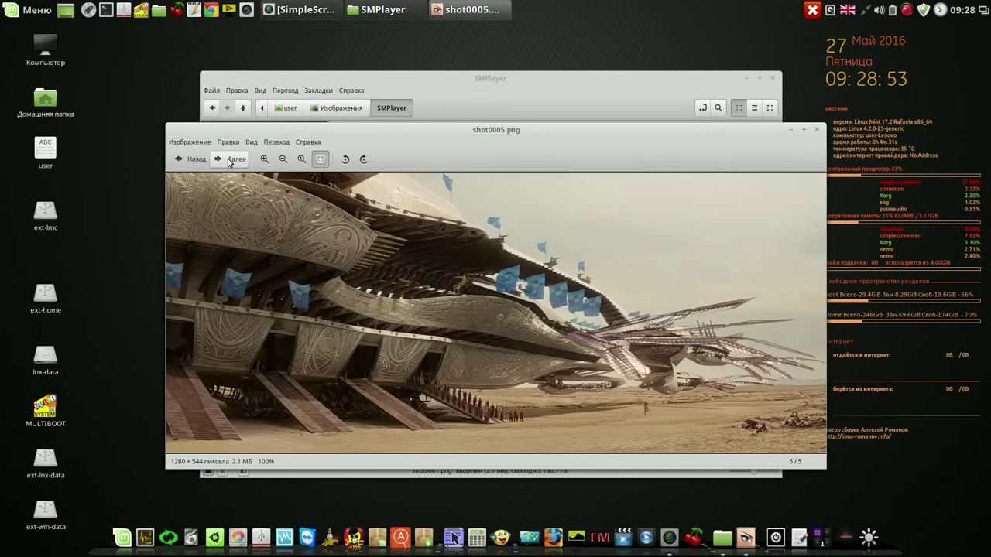
left_click(230, 160)
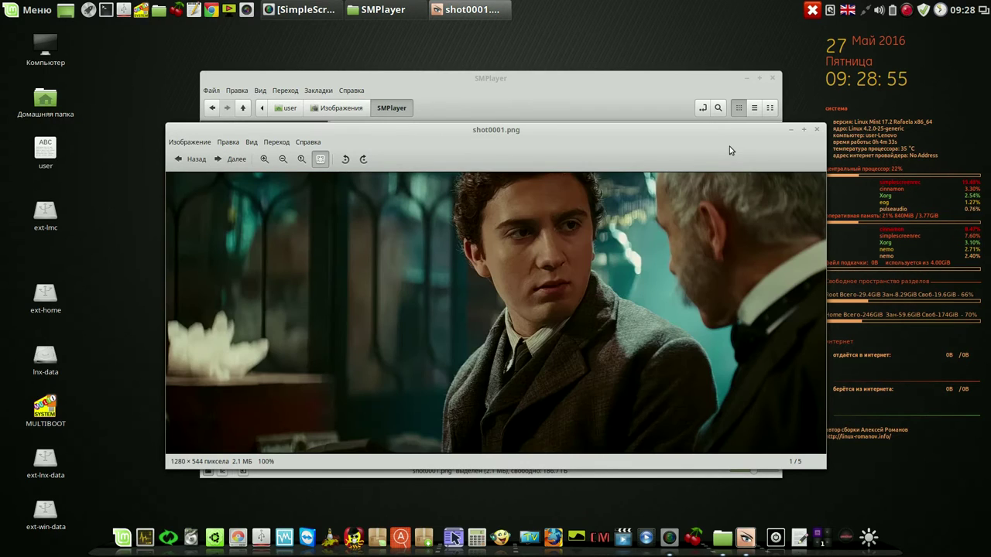
left_click(815, 130)
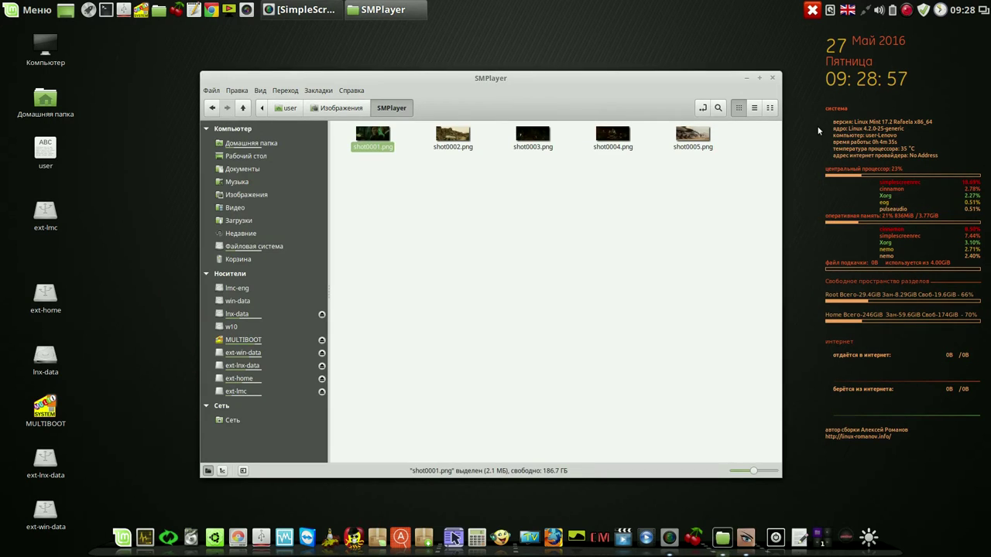
Reposition the file manager window, look at the parent Изображения folder and return to the SMPlayer folder
left_click_drag(641, 82, 586, 65)
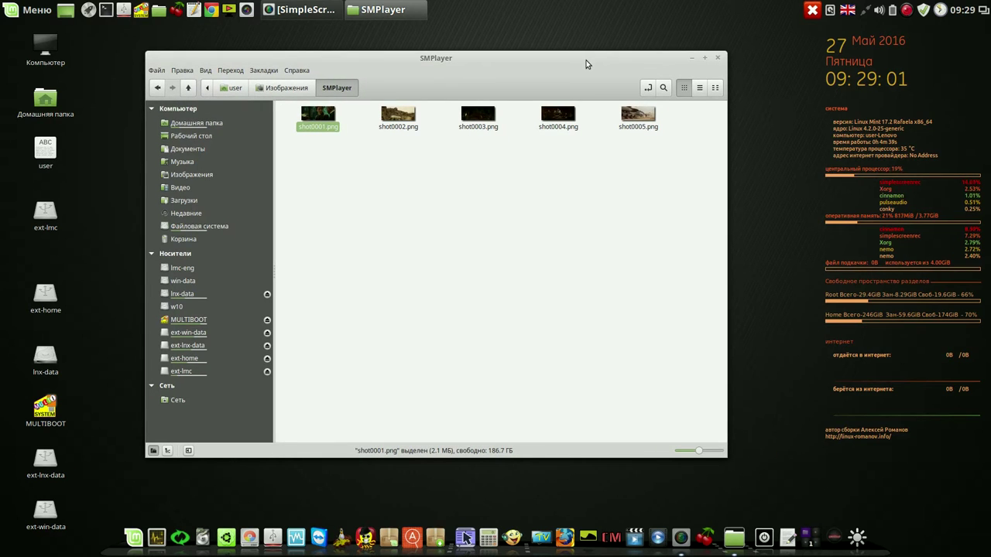
left_click(297, 89)
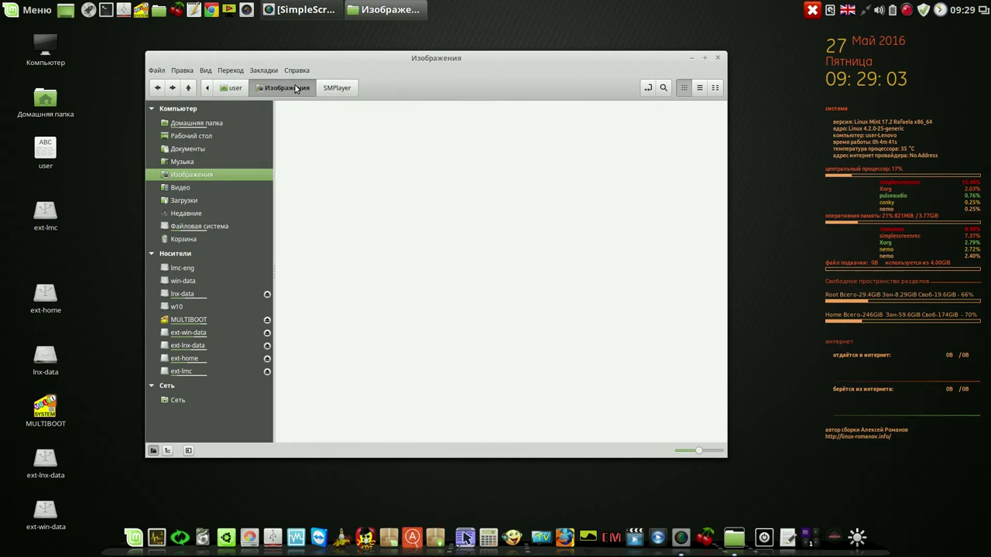
left_click(337, 89)
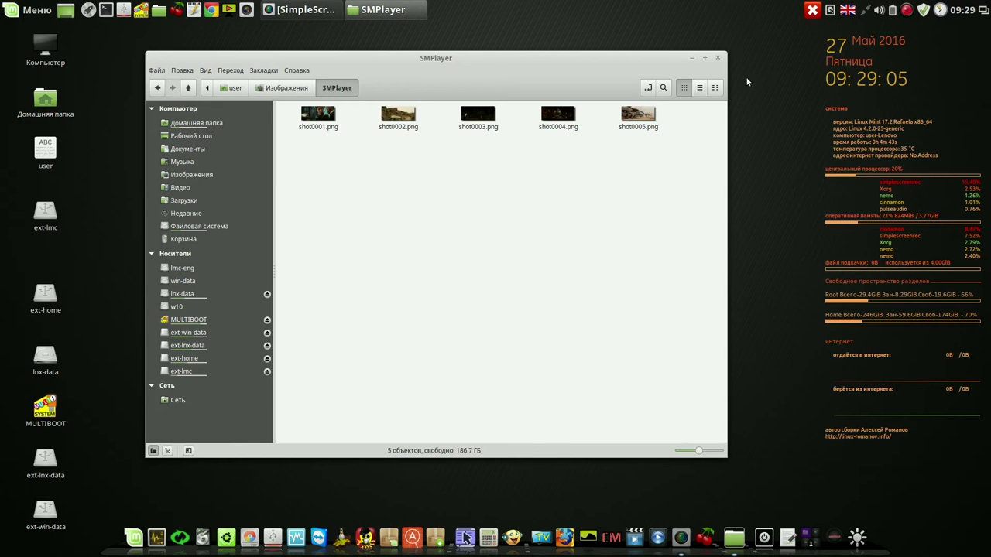
left_click(903, 11)
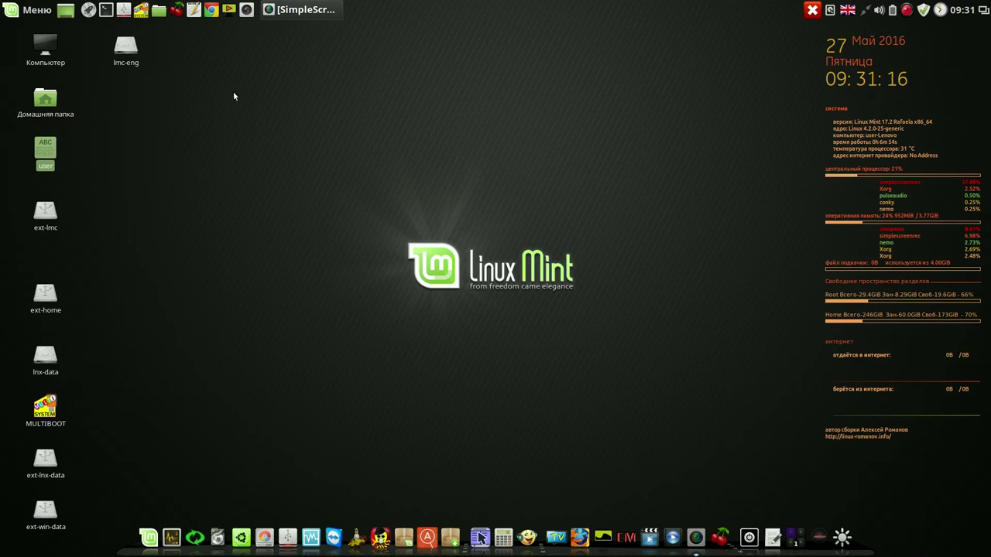
Open the desktop background settings and remove the Изображения folder from the picture sources
right_click(396, 95)
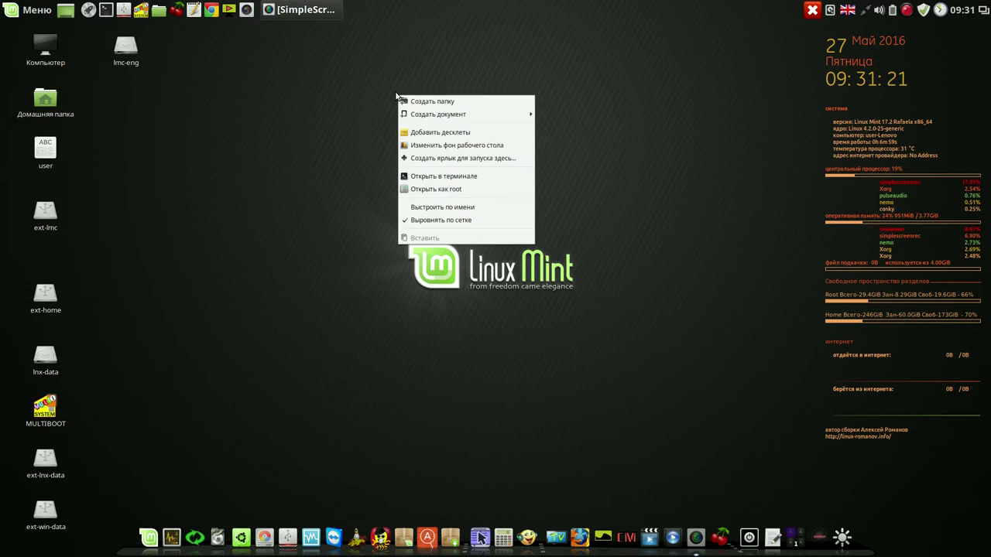
left_click(458, 144)
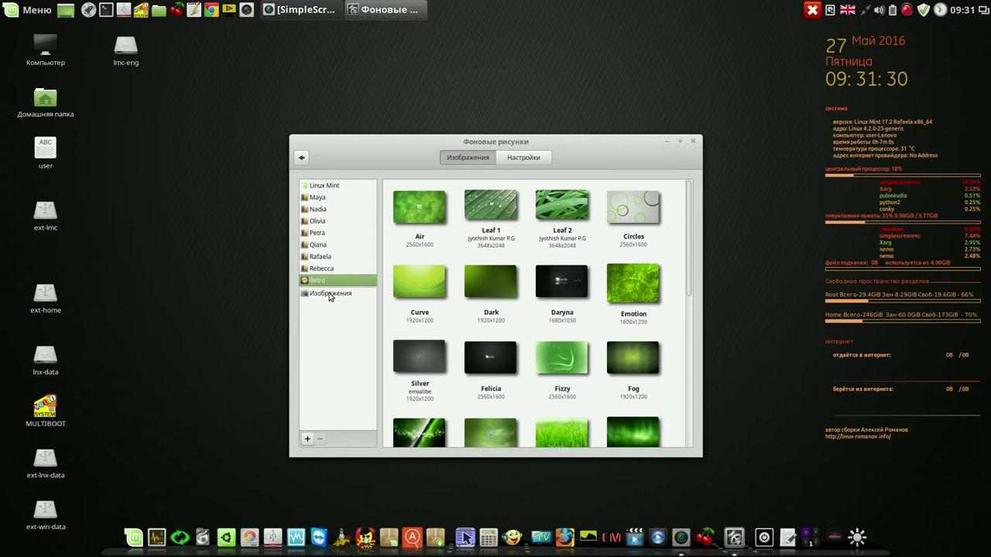
left_click(331, 294)
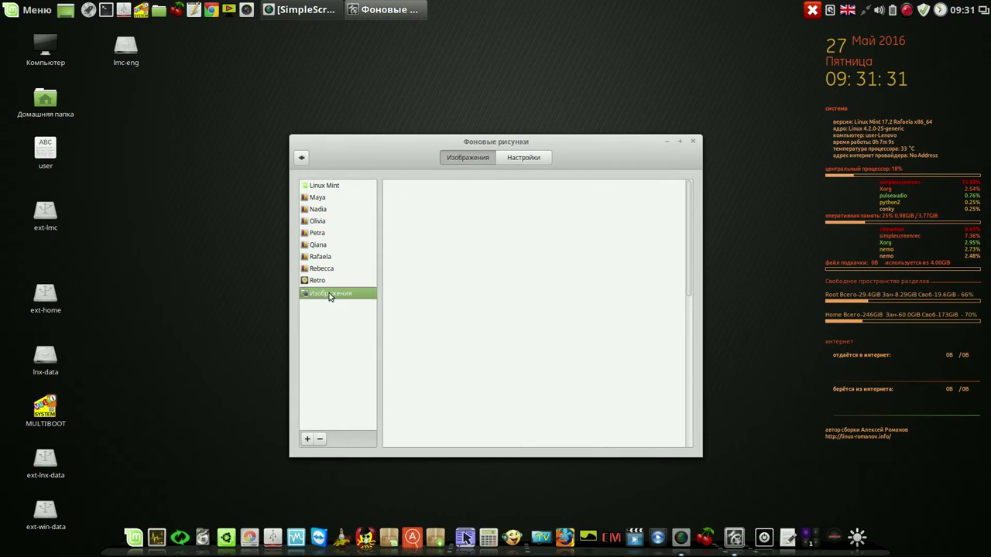
left_click(319, 439)
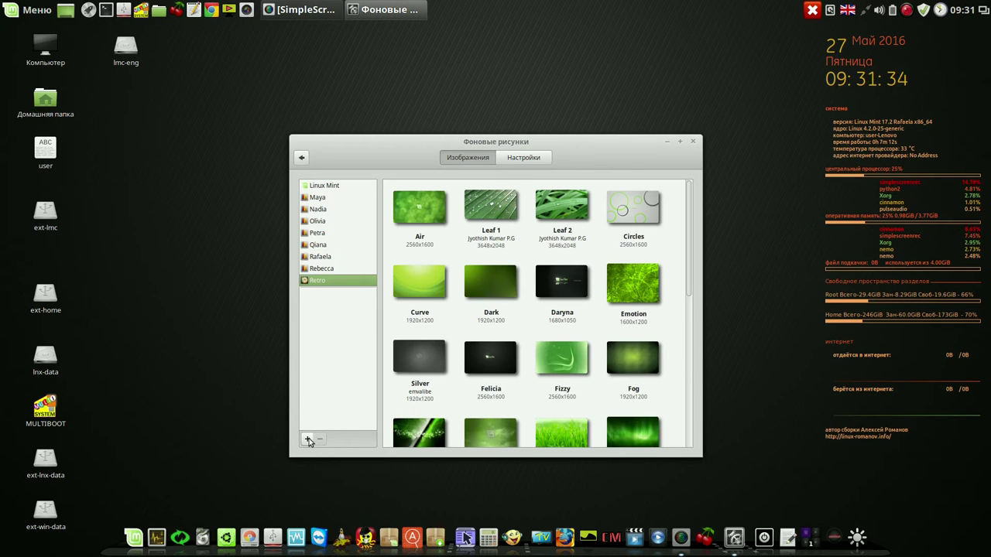
Add the SMPlayer folder inside Изображения as a new source in the desktop background settings
left_click(308, 439)
double_click(417, 254)
left_click(418, 186)
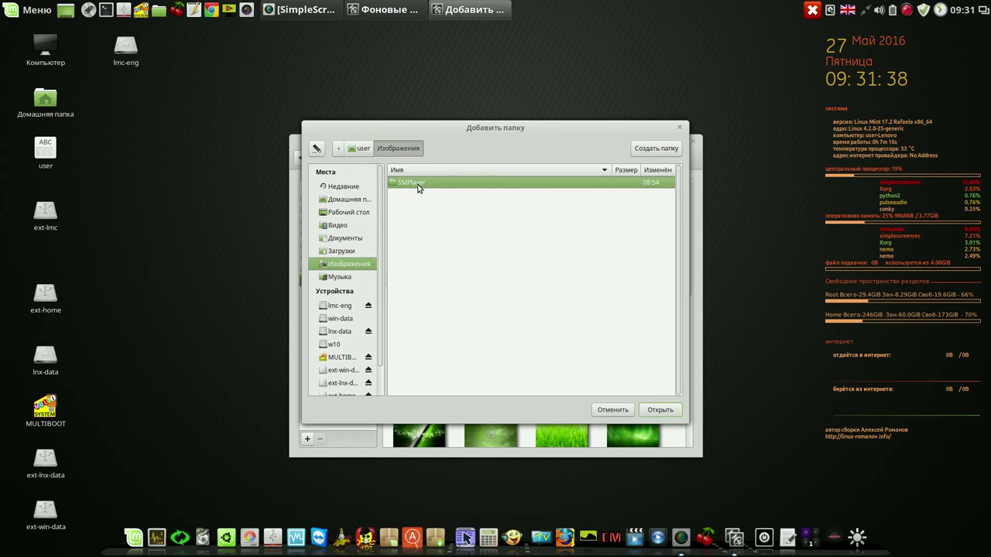
left_click(658, 410)
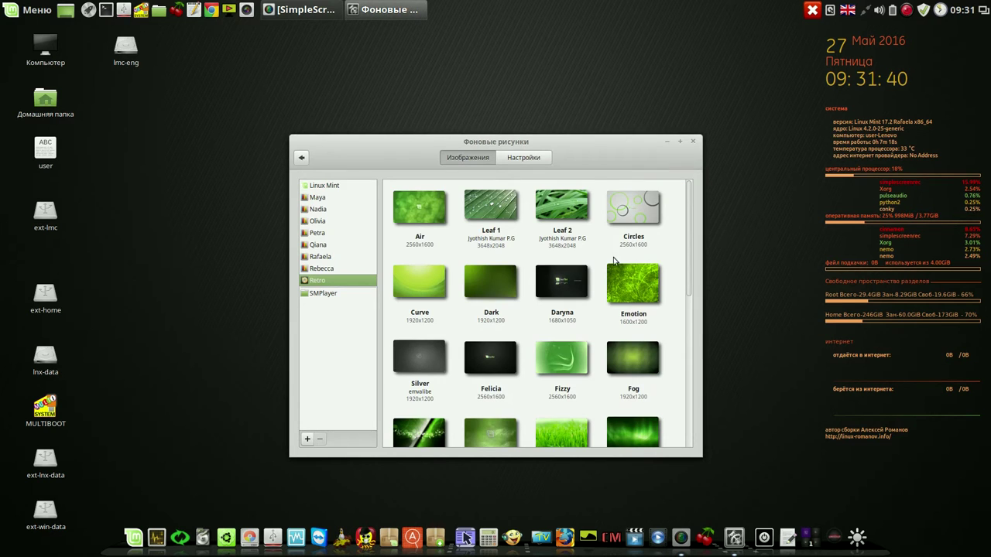
Try shot0004.png and shot0015.png from the SMPlayer source as wallpaper, set shot0035.png instead, and close the background settings
left_click(317, 293)
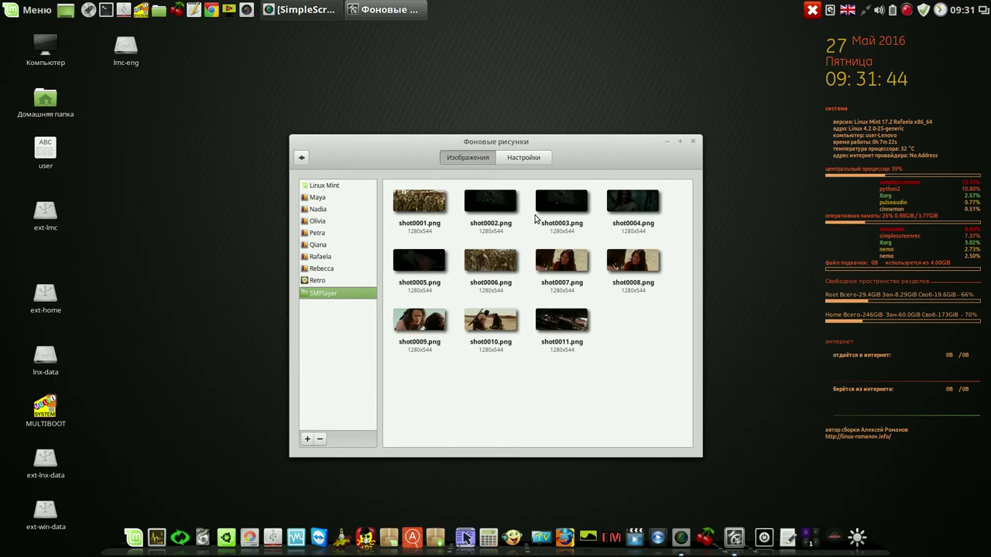
left_click_drag(606, 143, 547, 94)
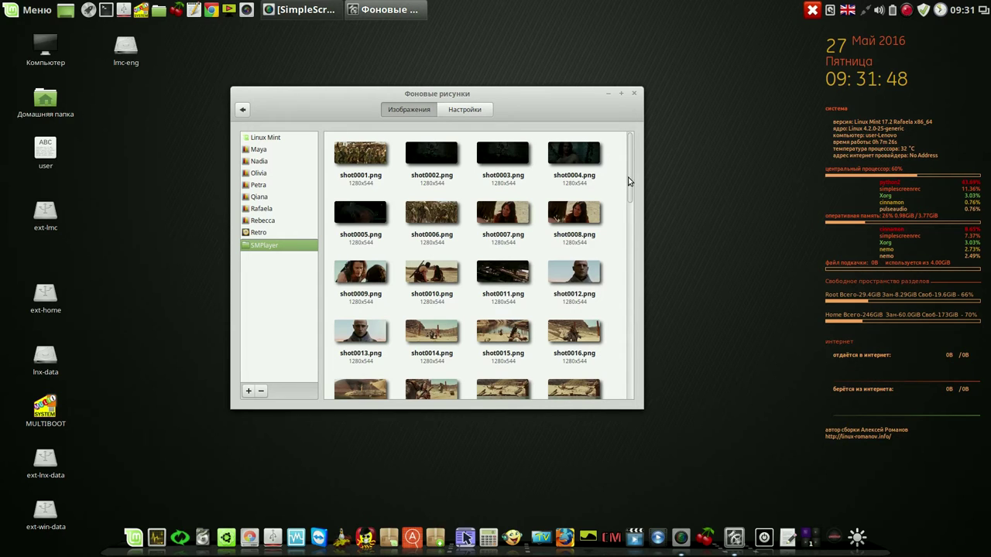
left_click(576, 157)
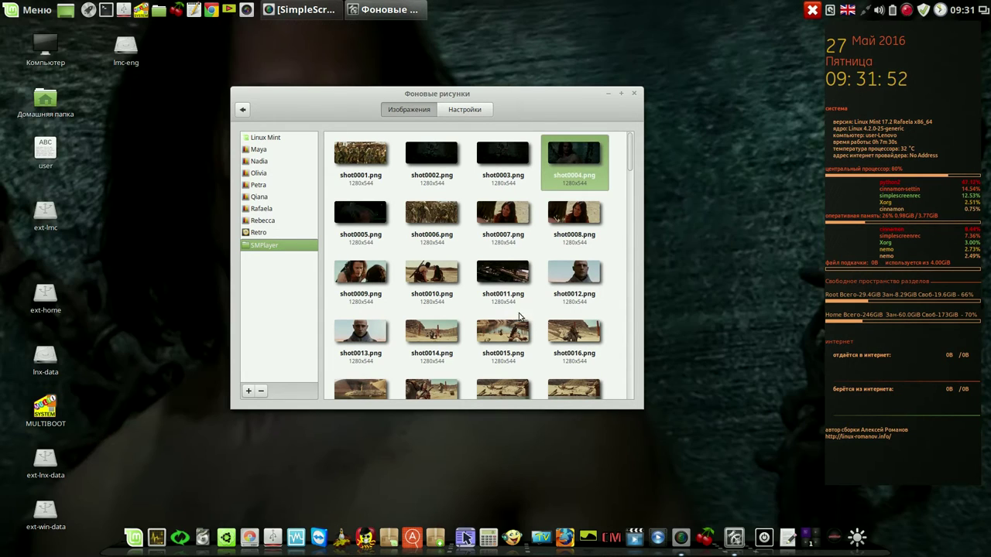
left_click(509, 335)
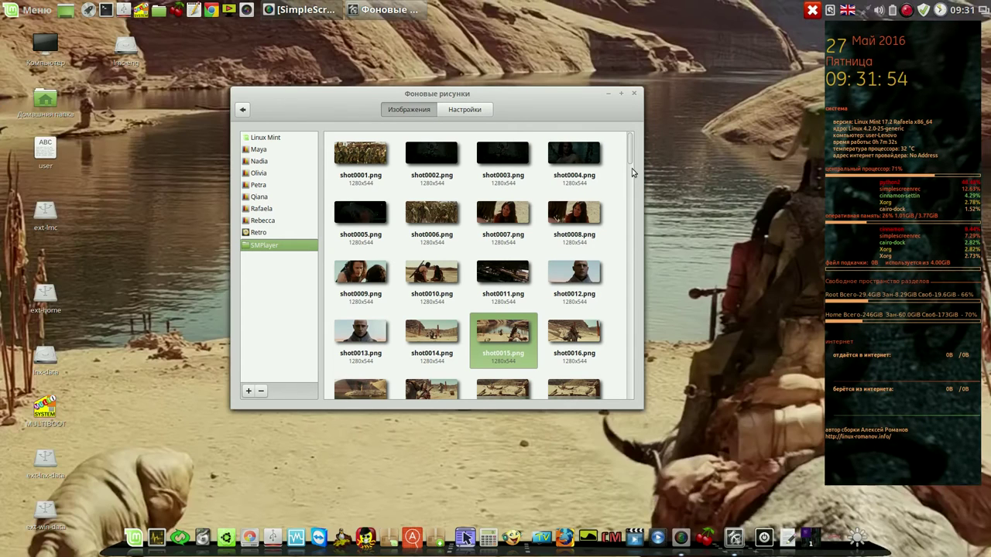
scroll(628, 186, "down", 8)
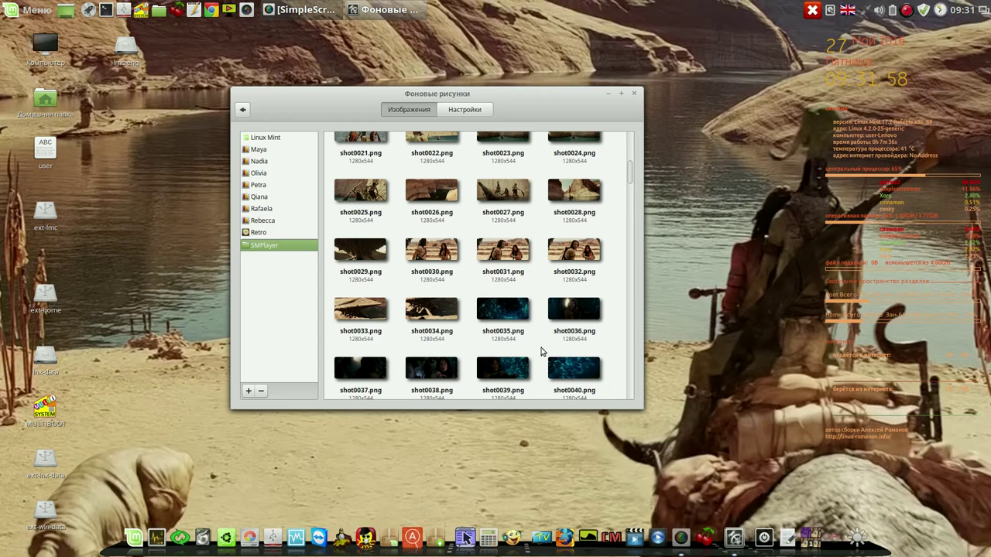
left_click(513, 311)
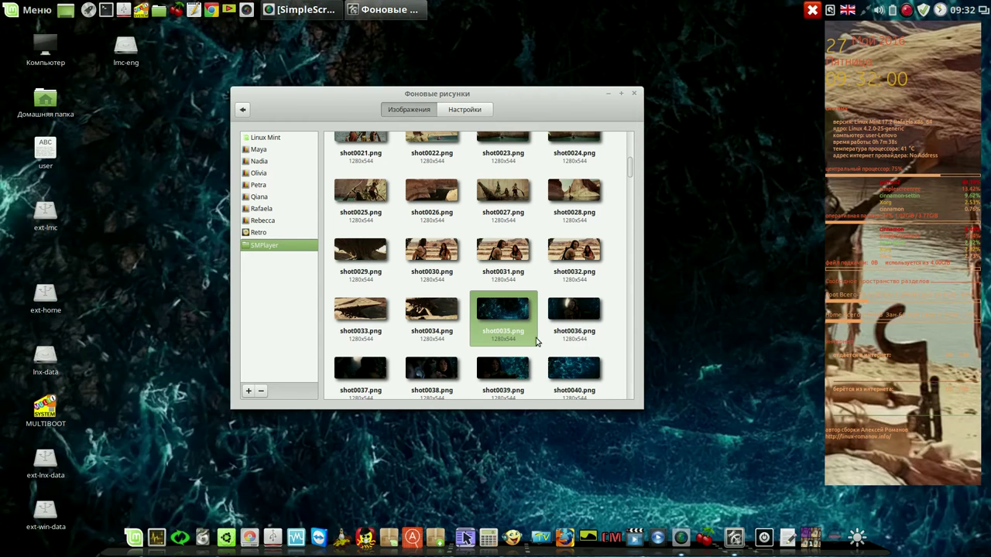
left_click(634, 94)
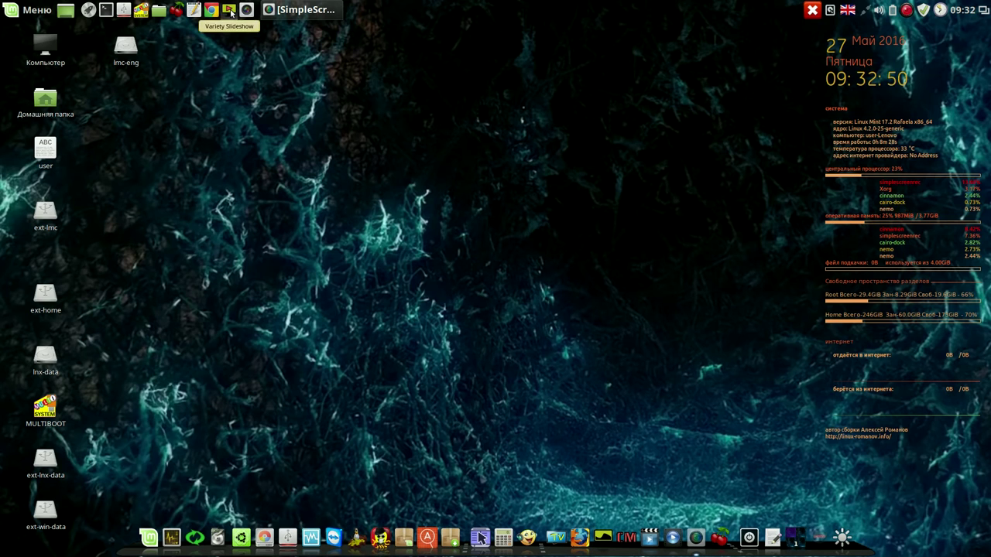
Launch the Variety wallpaper changer and open its preferences
left_click(604, 531)
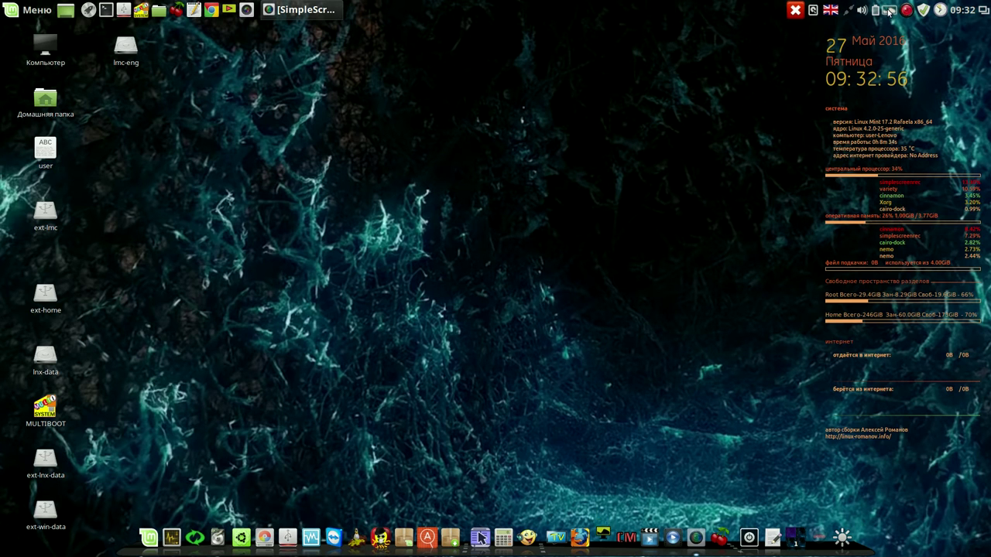
left_click(891, 11)
left_click(826, 193)
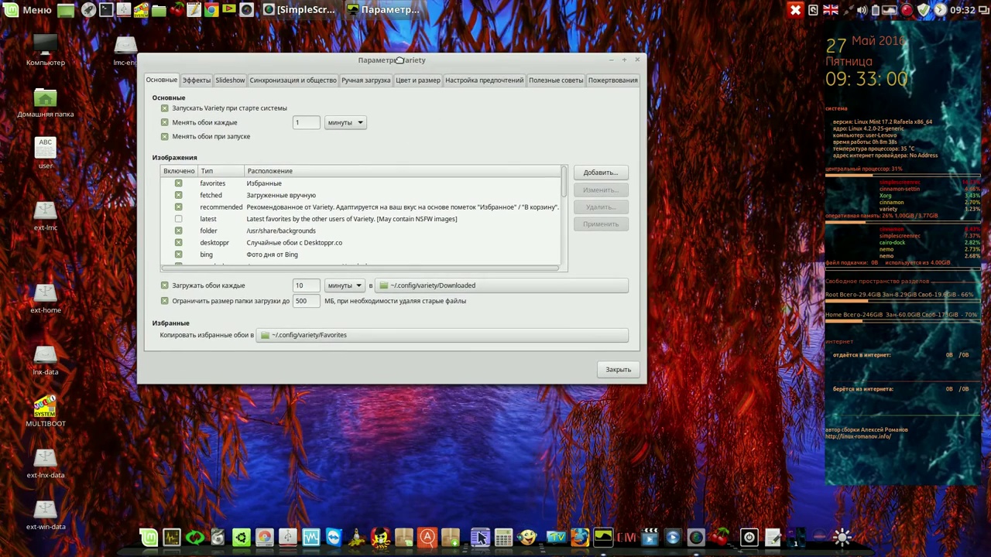
Add the folder /home/user/Изображения/SMPlayer to Variety's image sources
mouse_move(563, 190)
left_mouse_down()
mouse_move(566, 260)
mouse_move(567, 177)
left_mouse_up()
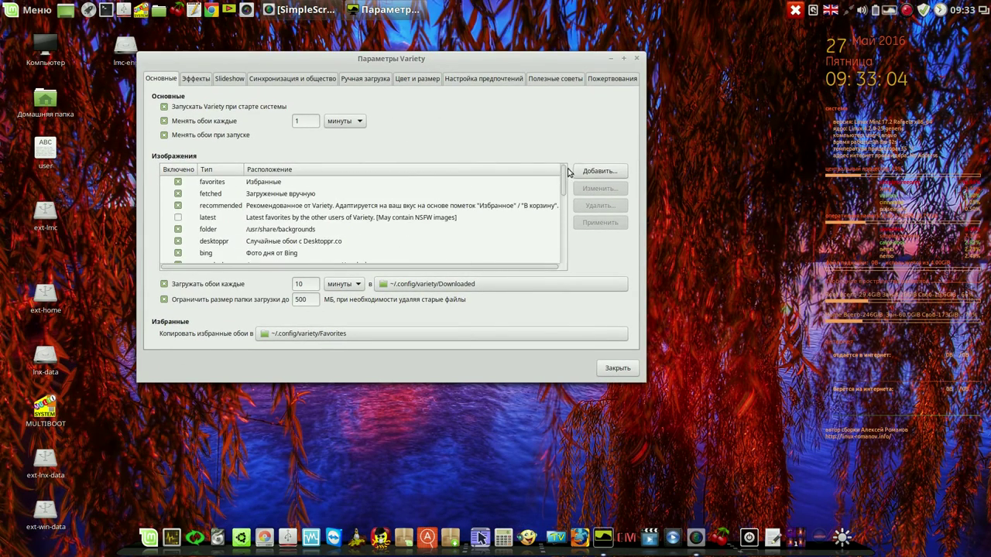
left_click(604, 172)
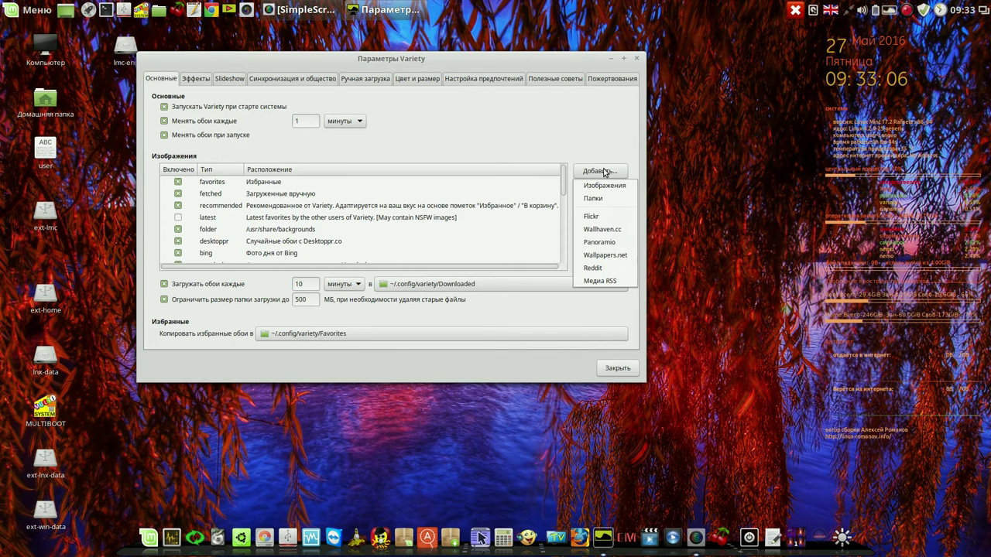
left_click(596, 199)
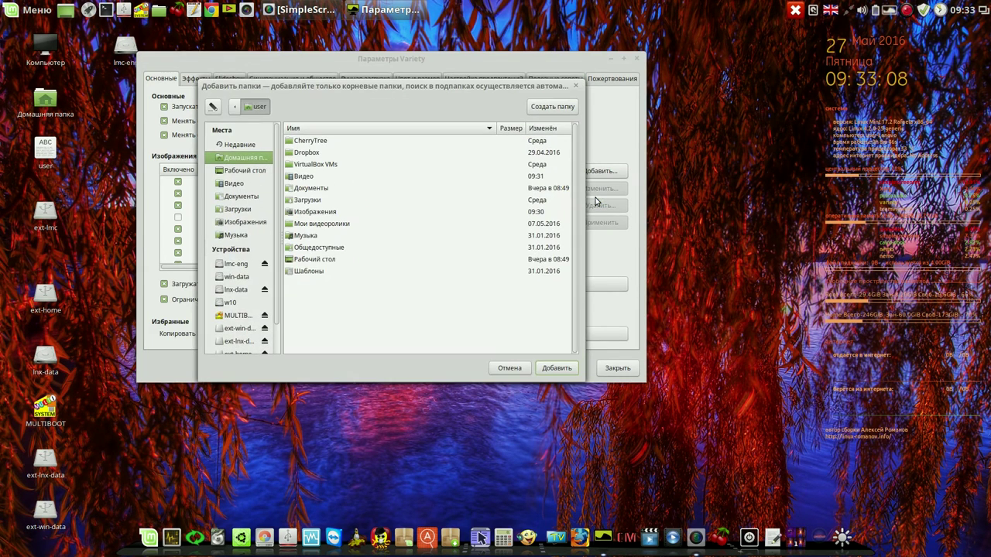
left_click(325, 214)
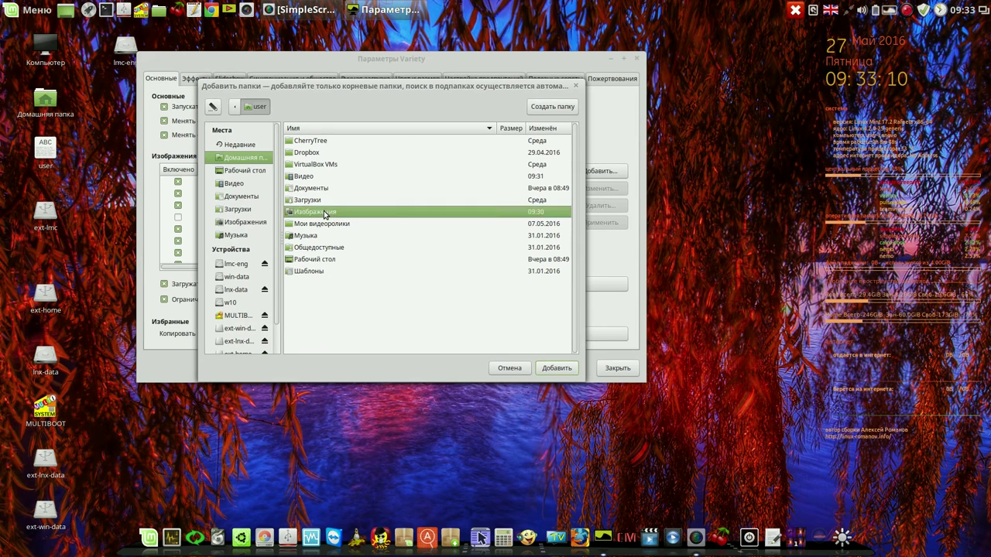
double_click(325, 213)
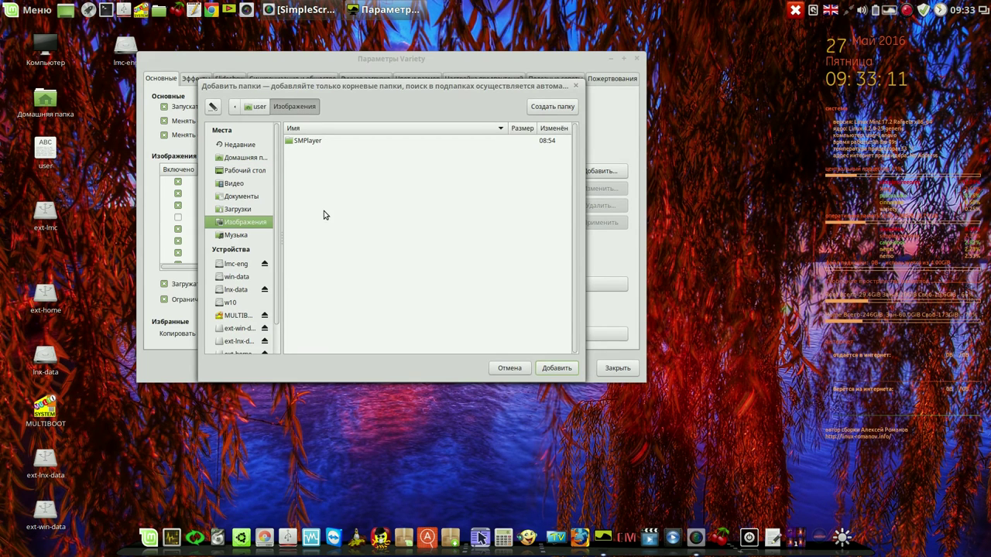
left_click(314, 142)
left_click(551, 368)
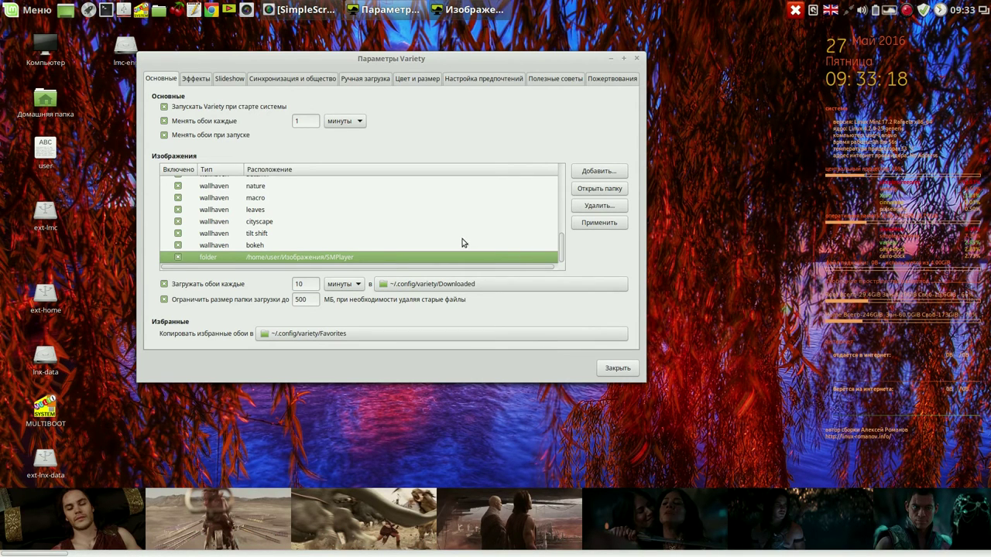
Disable the wallhaven image sources tilt shift, cityscape, leaves, macro, nature and autumn, along with bokeh
scroll(178, 248, "up", 1)
left_click(176, 241)
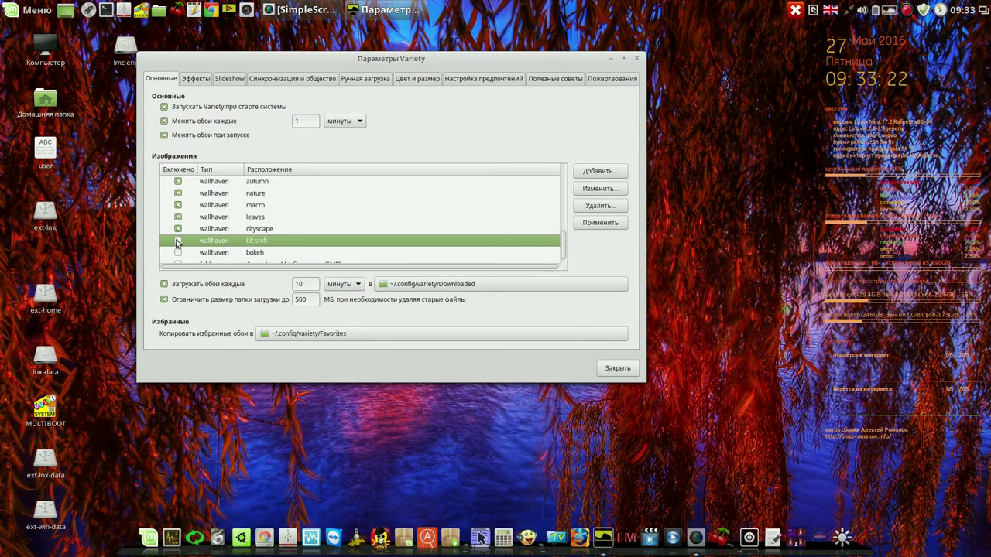
left_click(178, 228)
left_click(178, 216)
left_click(178, 206)
left_click(178, 194)
left_click(178, 181)
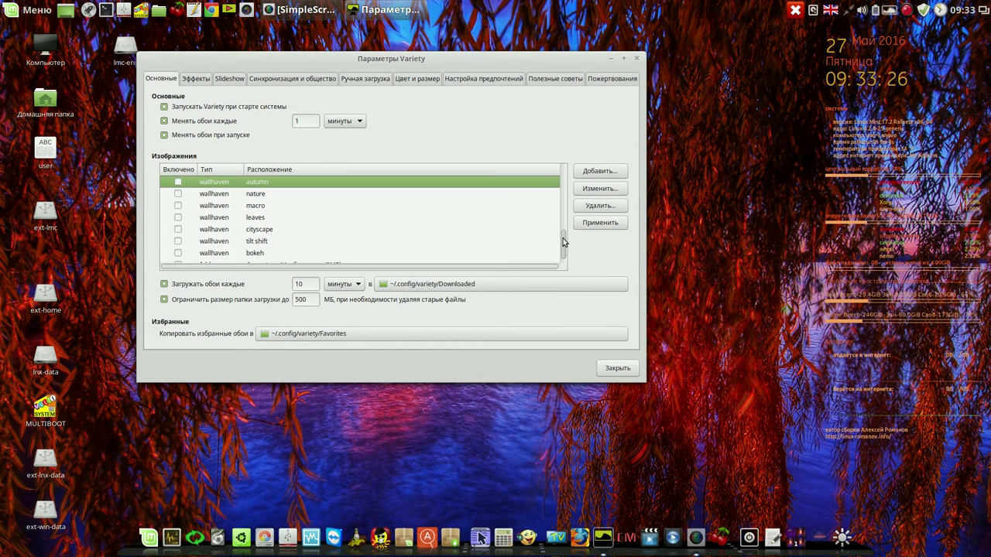
Disable the wallpapers.net source, the three flickr sources, the mediarss feed and the MinimalWallpaper reddit source
scroll(562, 242, "up", 4)
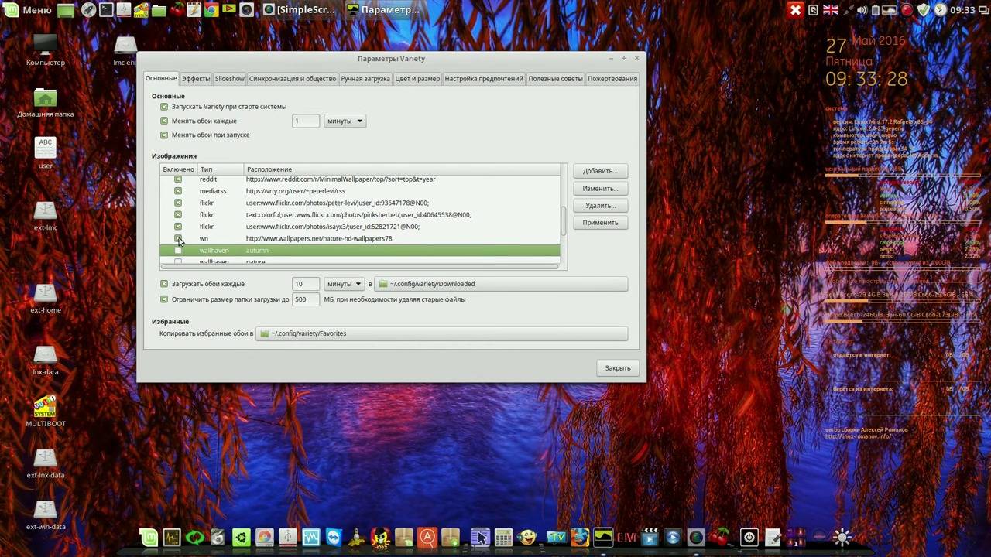
left_click(178, 238)
left_click(178, 226)
left_click(178, 214)
left_click(178, 203)
left_click(178, 191)
left_click(178, 180)
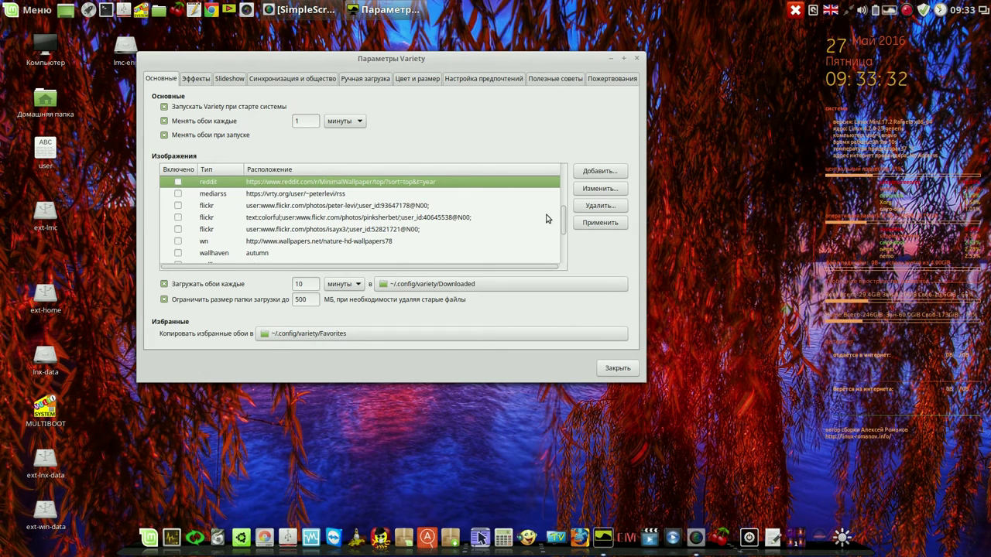
Disable the apod, unsplash, bing and desktoppr sources and the /usr/share/backgrounds folder
left_click_drag(566, 217, 570, 183)
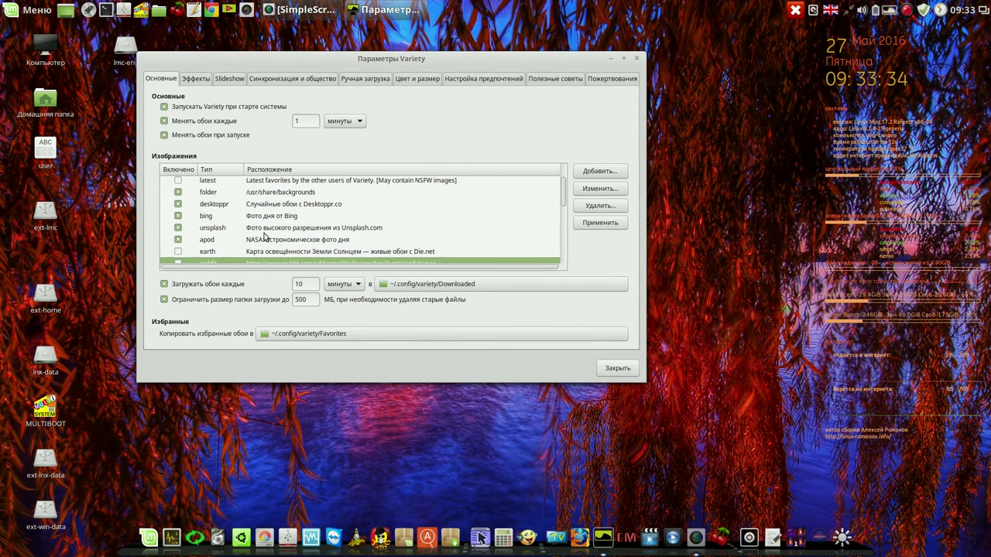
left_click(178, 240)
left_click(178, 228)
left_click(178, 215)
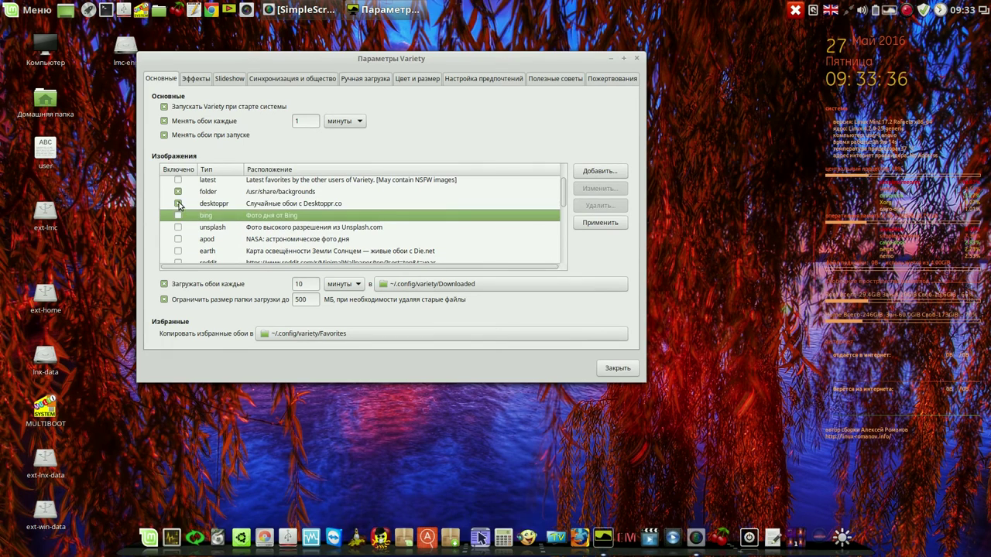
left_click(178, 204)
left_click(178, 192)
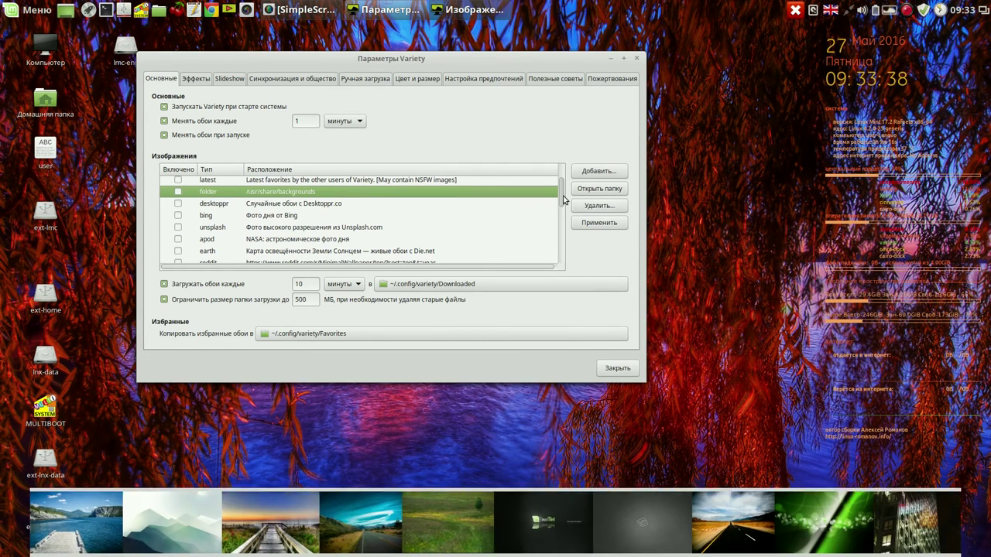
Disable the recommended, fetched and favorites sources at the start of the image source list
left_click_drag(563, 200, 568, 184)
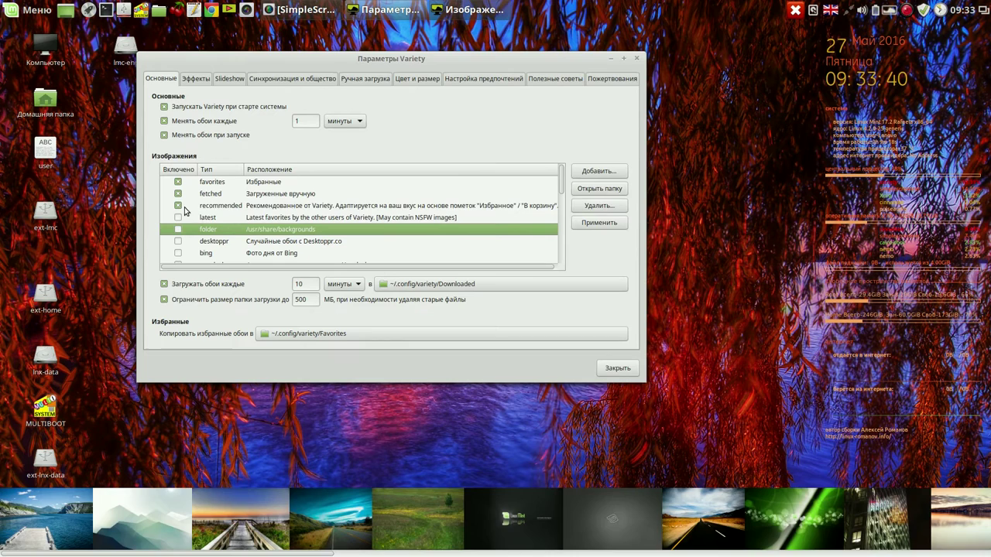
left_click(182, 206)
left_click(186, 194)
left_click(187, 181)
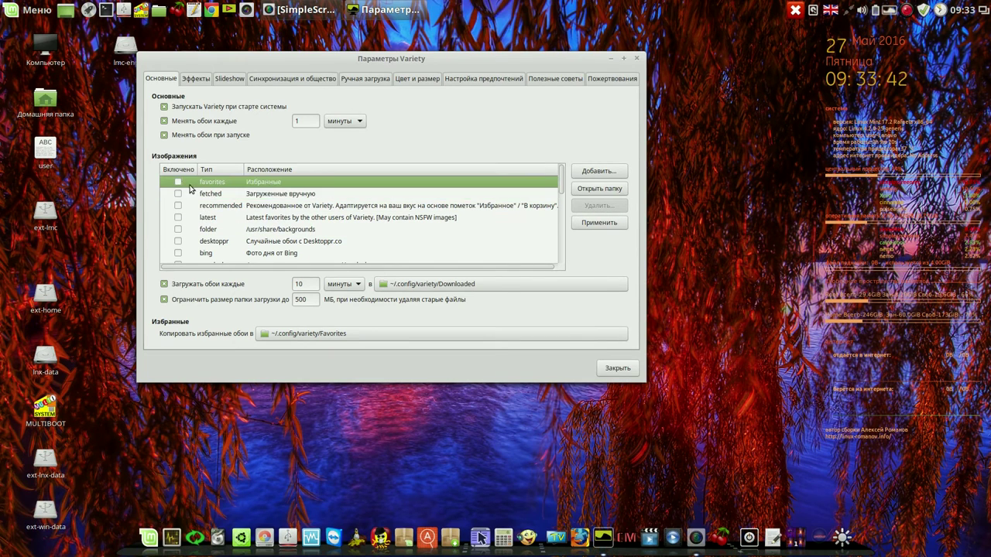
Enable the /home/user/Изображения/SMPlayer folder as an image source and close the Variety preferences
left_click_drag(564, 188, 560, 266)
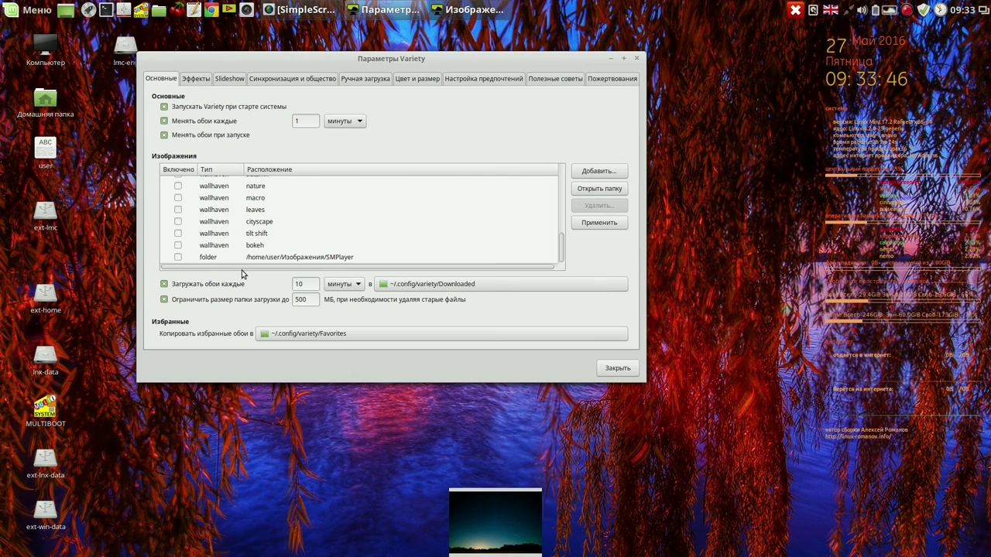
left_click(178, 257)
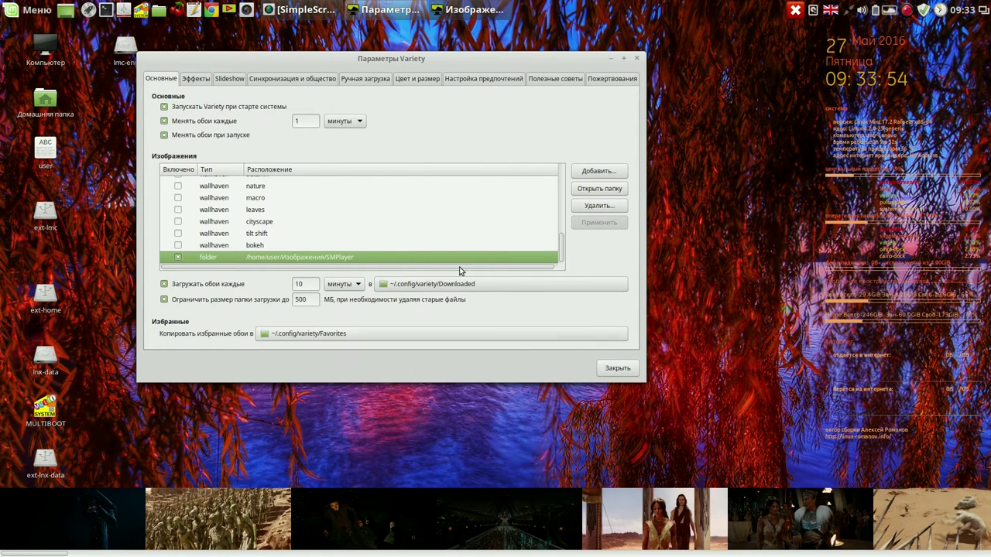
left_click(617, 370)
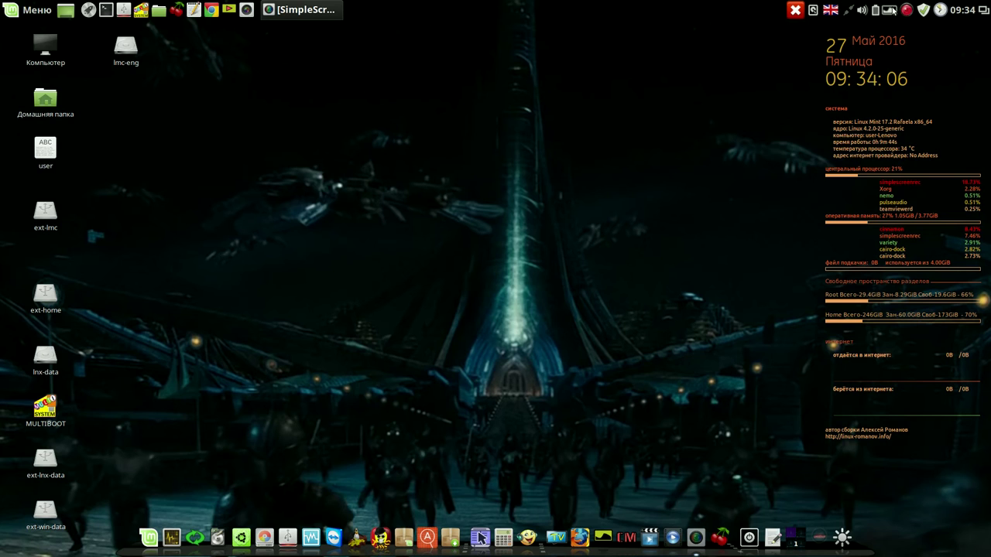
Use Variety to show another captured movie frame as the desktop wallpaper
left_click(891, 10)
left_click(830, 175)
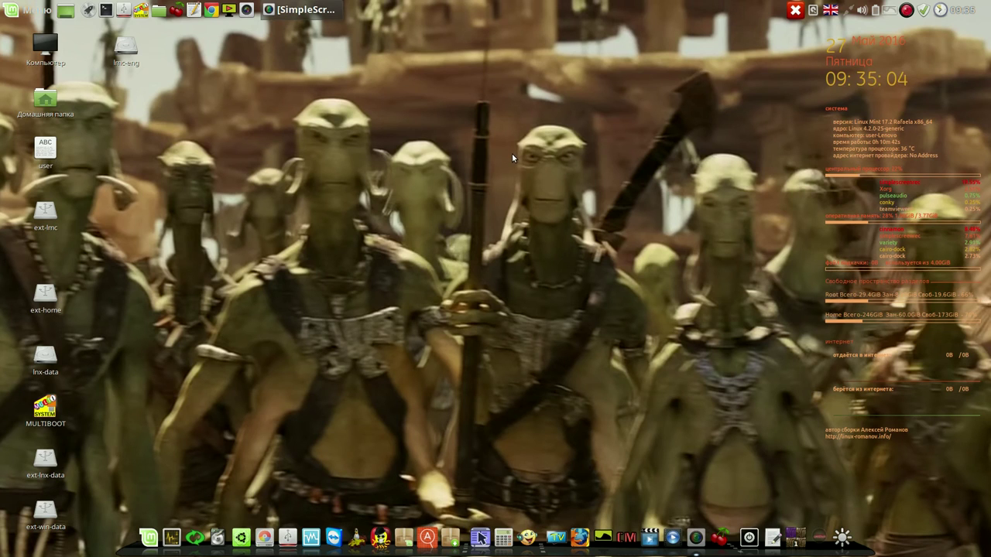
Quit Variety so that it stops managing the desktop wallpaper
left_click(887, 11)
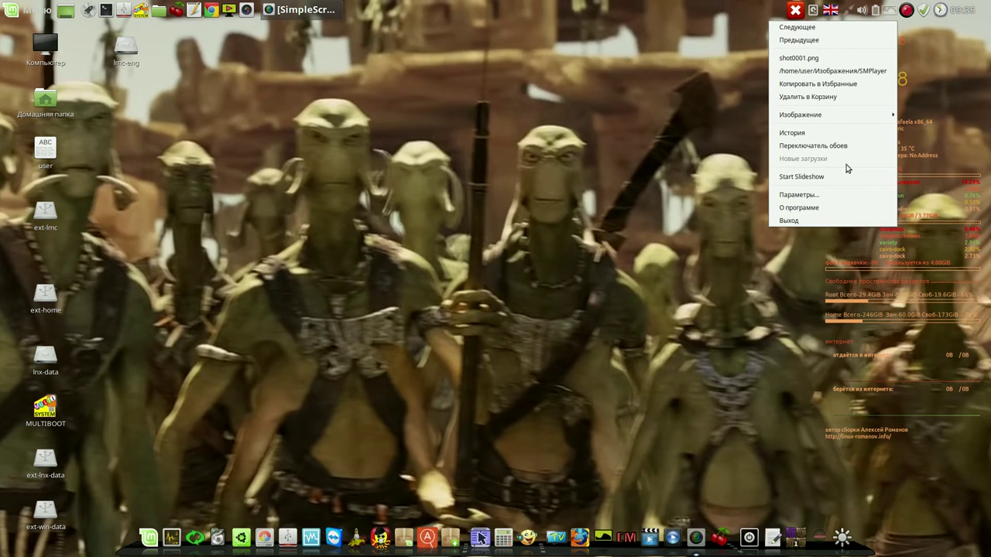
left_click(825, 220)
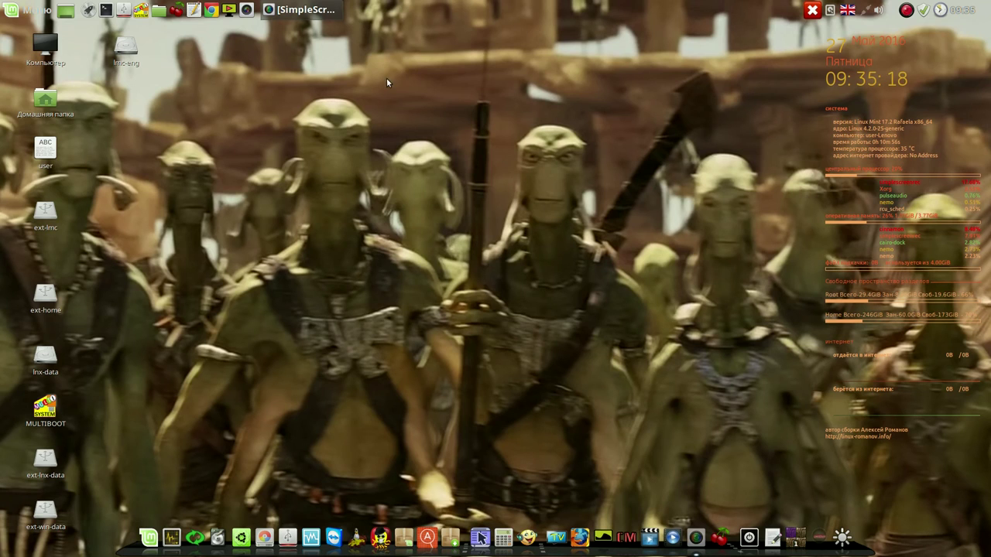
Set shot0035.png from the SMPlayer folder as the desktop background and close the background settings
right_click(423, 74)
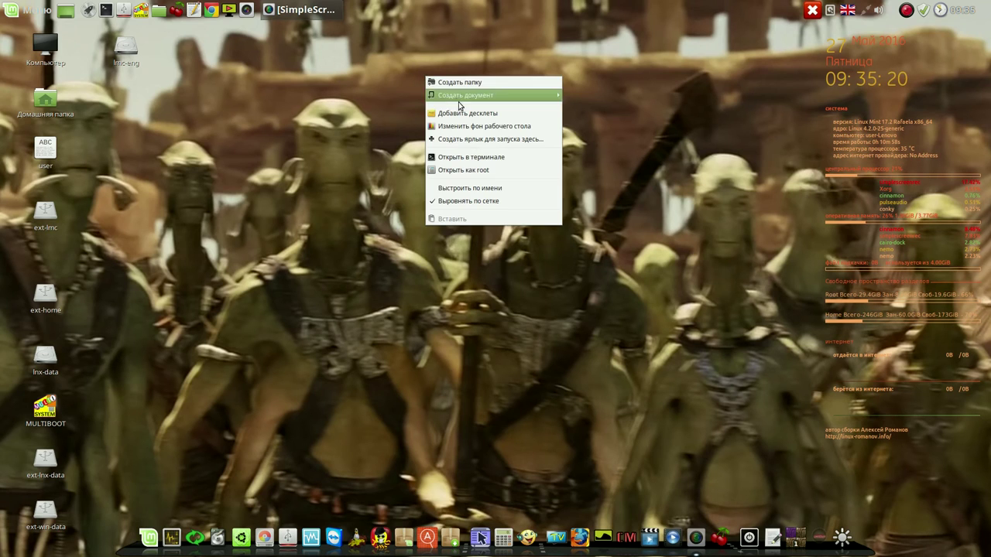
left_click(468, 126)
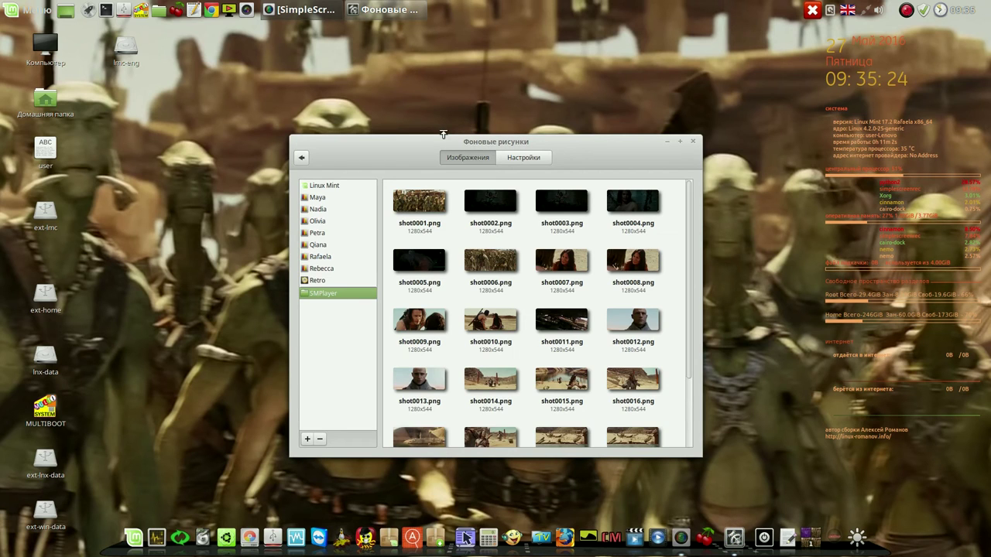
scroll(692, 350, "down", 5)
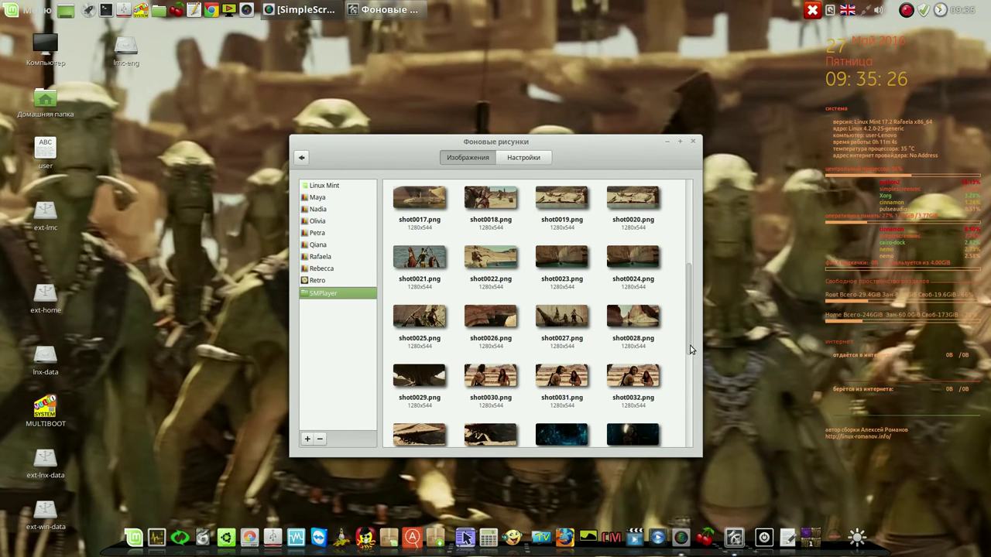
left_click(577, 438)
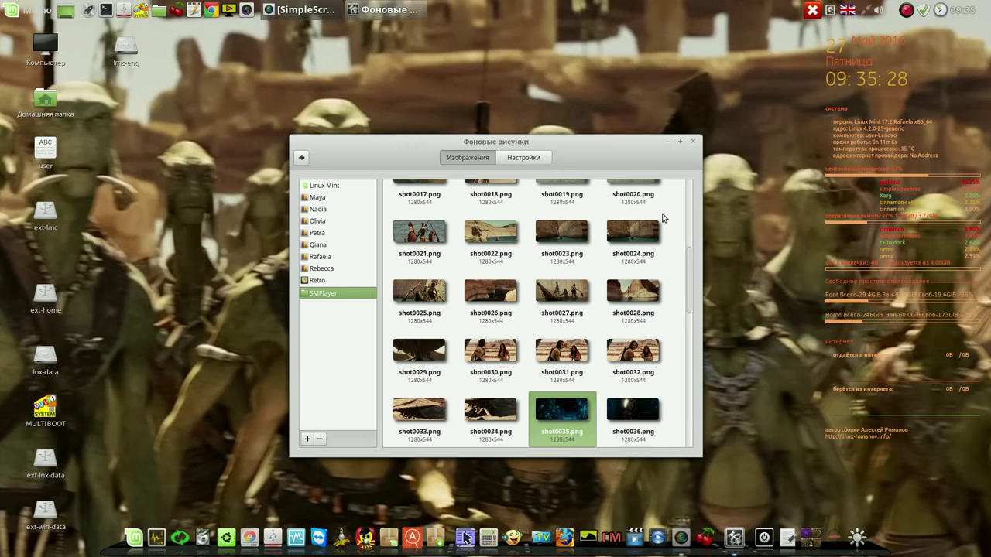
left_click(692, 141)
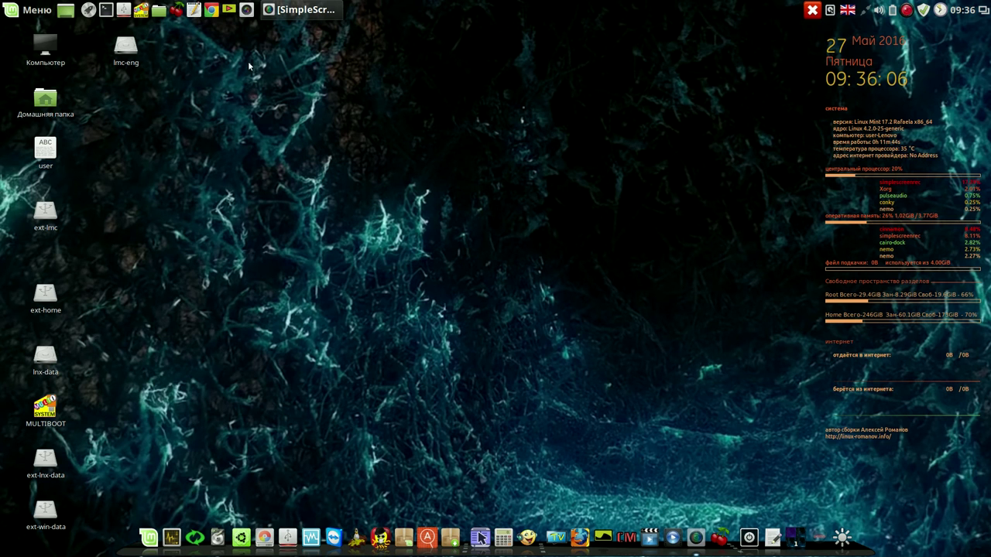
left_click(231, 10)
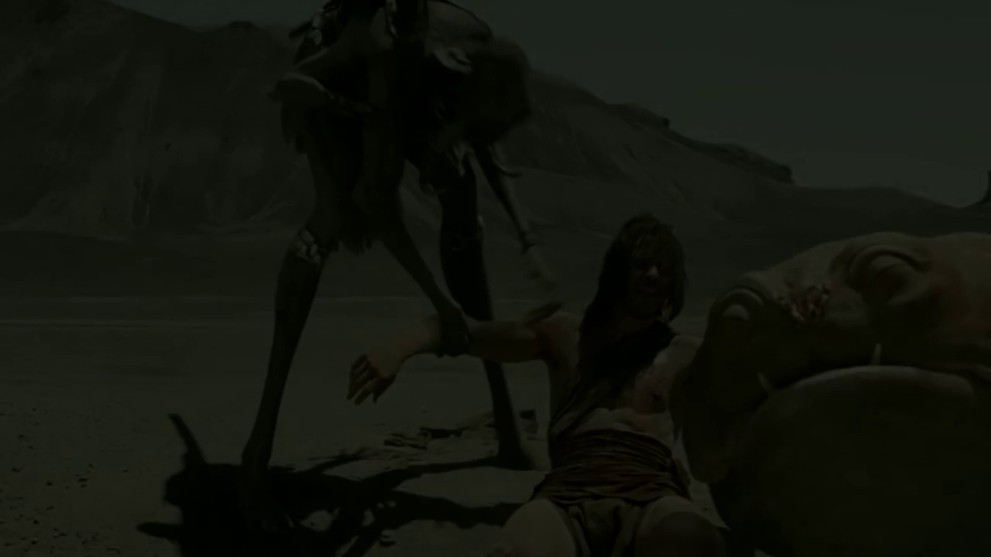